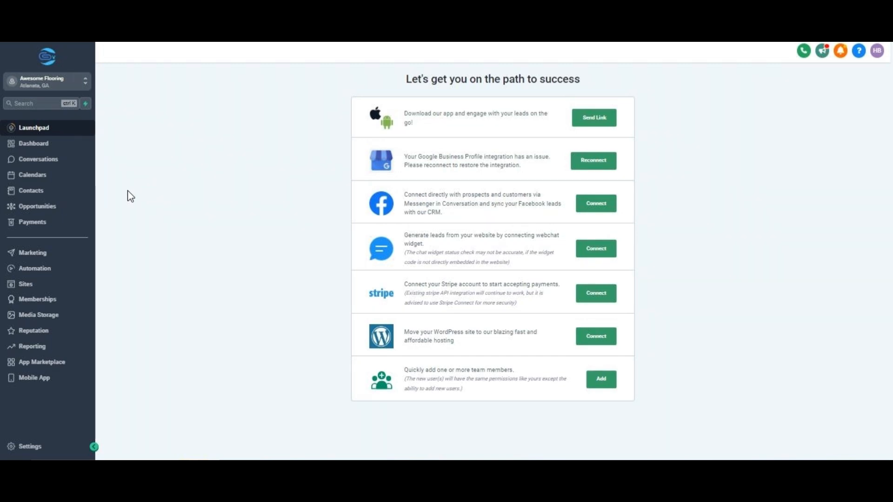
# - Start a new opportunity pipeline and name it "APPOINTMENT PIPELINE FOR FLOORING"
pyautogui.click(84, 214)
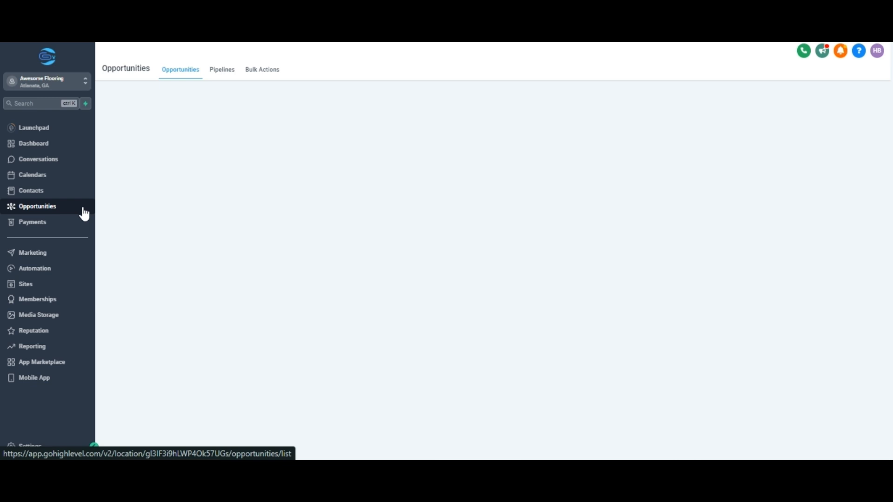
pyautogui.click(229, 73)
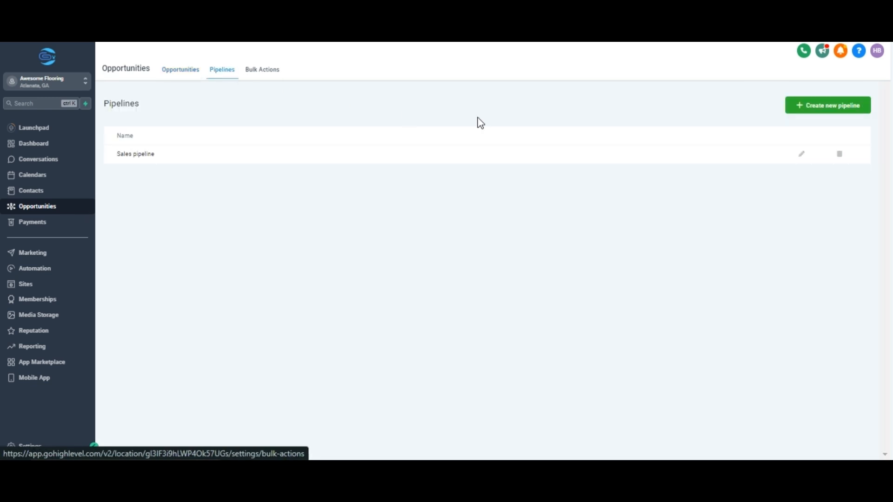
pyautogui.click(809, 105)
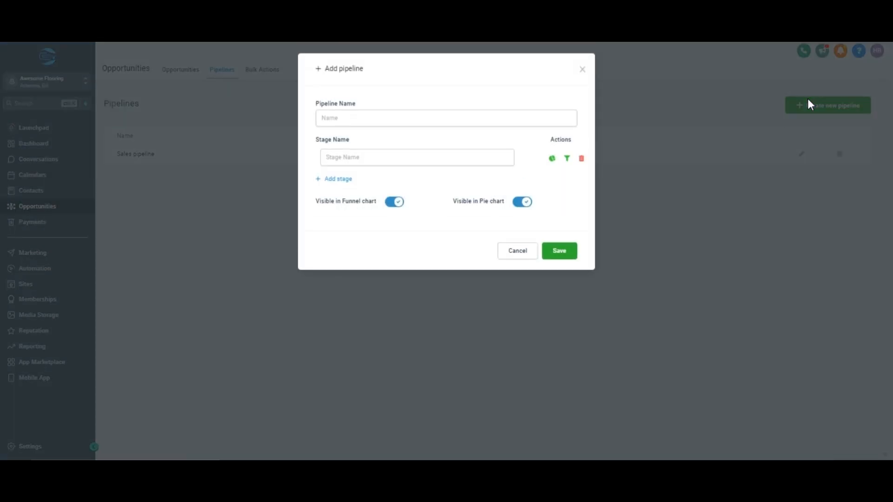
pyautogui.click(497, 122)
pyautogui.write('A')
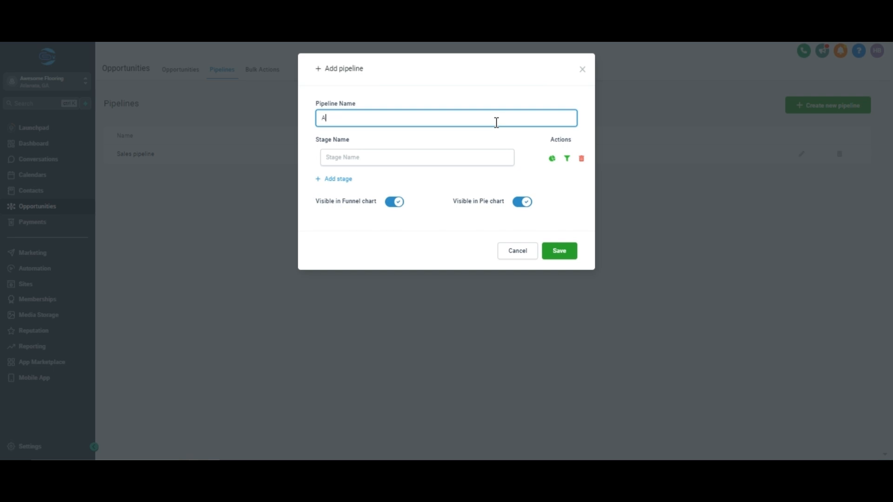
pyautogui.write('PPOINTMENT PIPELINE FOR FLOORING')
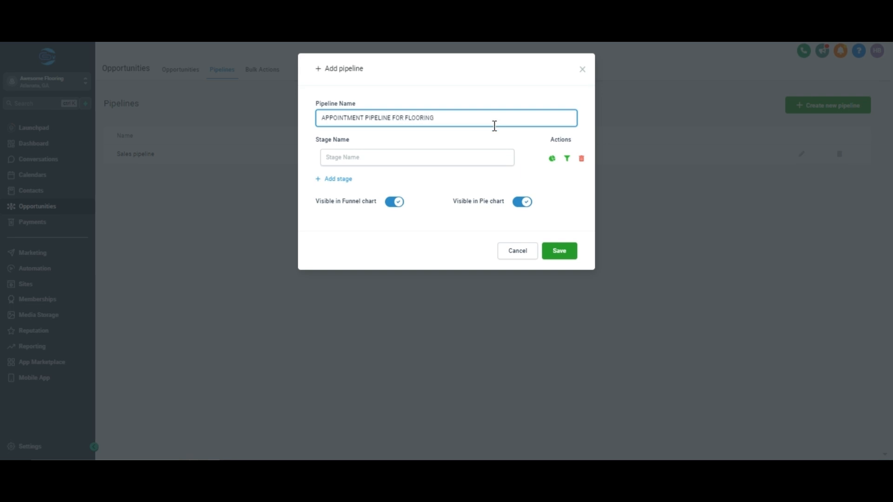
# - Add the stages CONFIRMED, CANCELED and NO SHOWS to the pipeline and save it
pyautogui.click(470, 158)
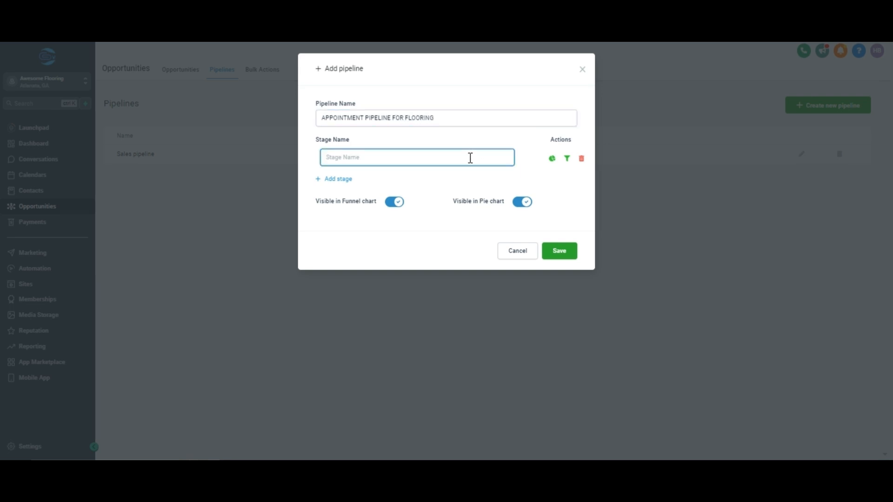
pyautogui.write('CONFIRMED')
pyautogui.click(350, 181)
pyautogui.write('CANCELED')
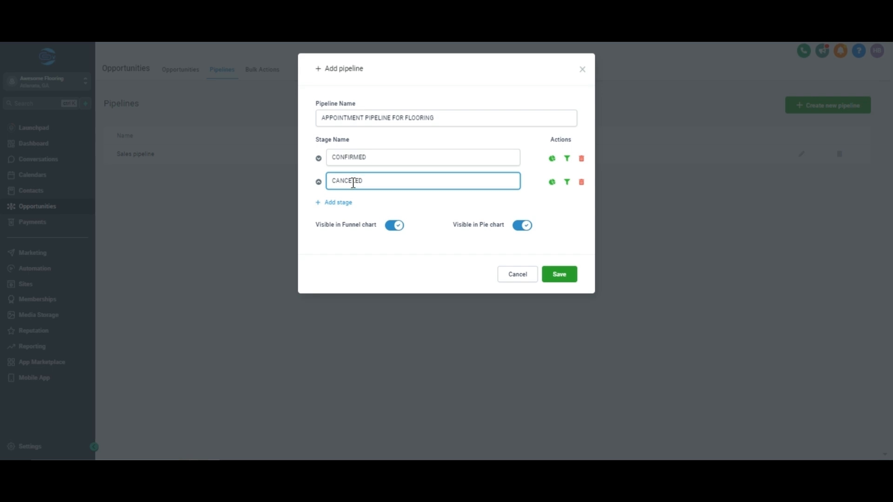
pyautogui.click(344, 202)
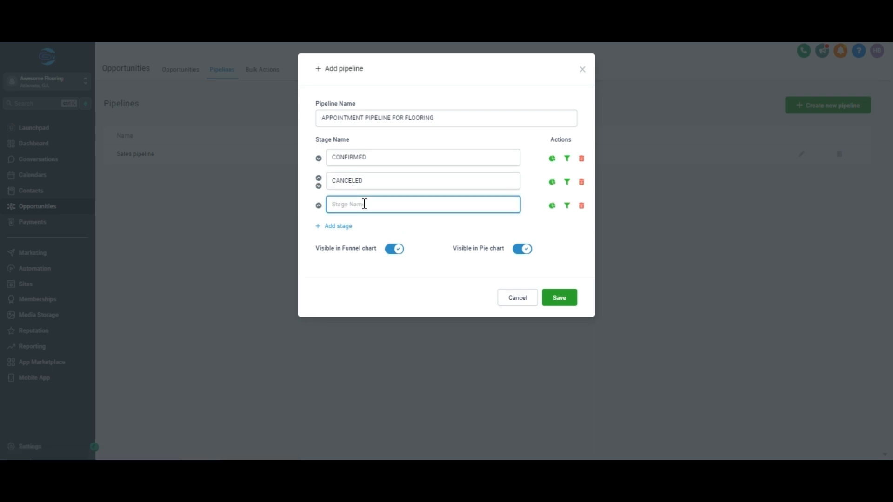
pyautogui.write('NO SHOWS')
pyautogui.click(563, 298)
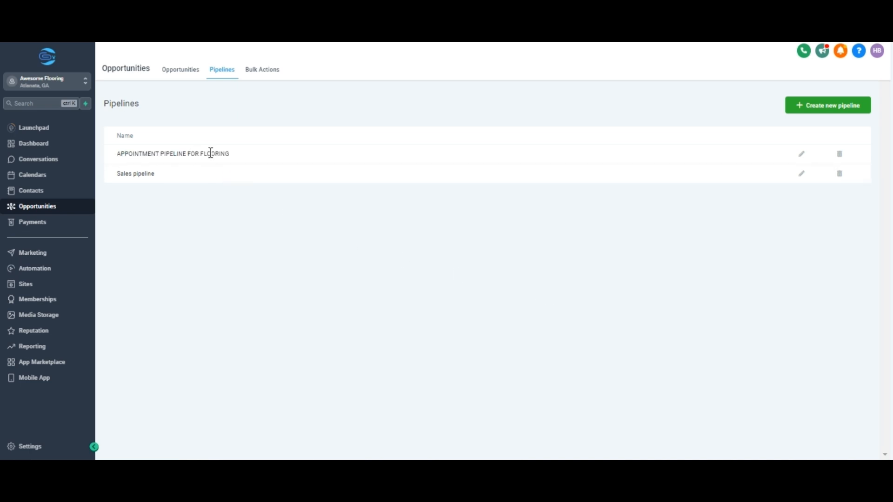
# - Show the appointment pipeline for flooring on the opportunities board
pyautogui.click(175, 71)
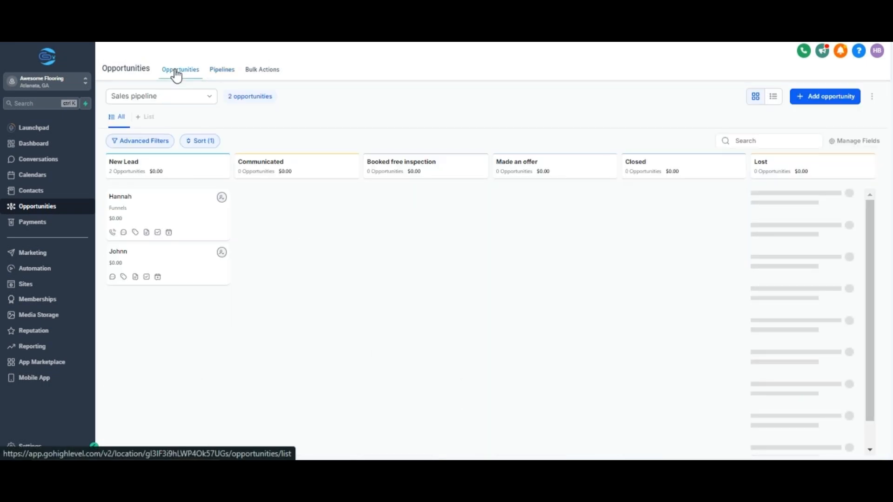
pyautogui.click(177, 99)
pyautogui.click(176, 114)
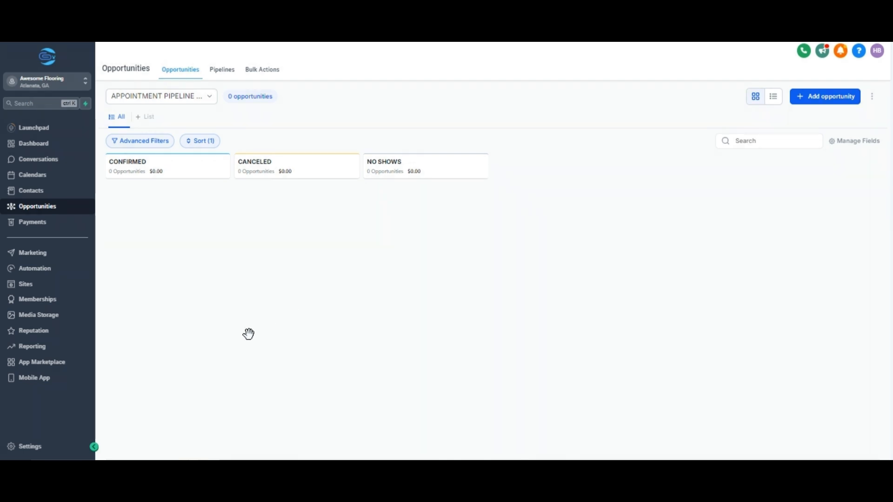
# - Open the FLOOR INSPECTION APPOINTMENT CALENDAR for editing in the calendar settings and preview its booking widget
pyautogui.click(69, 450)
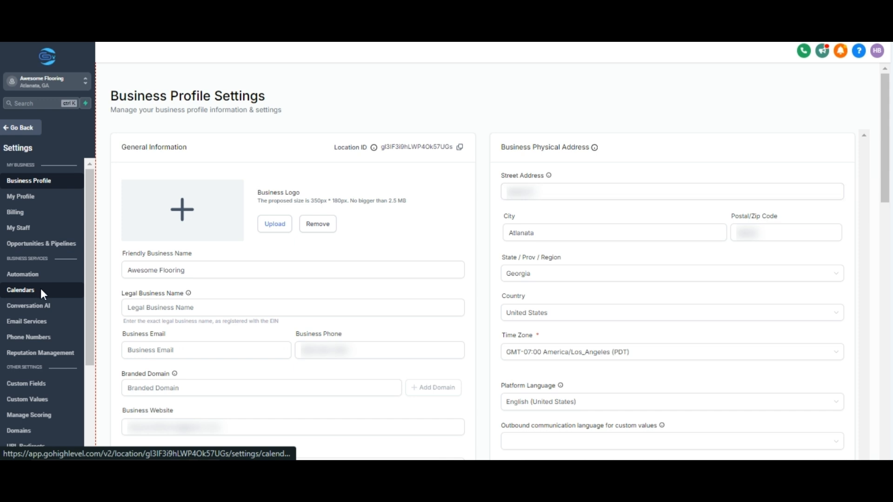
pyautogui.click(42, 292)
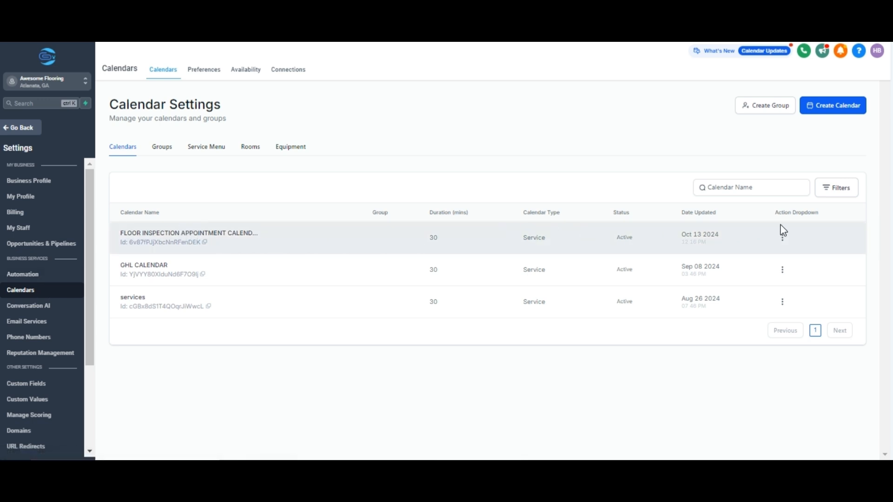
pyautogui.click(781, 237)
pyautogui.click(776, 146)
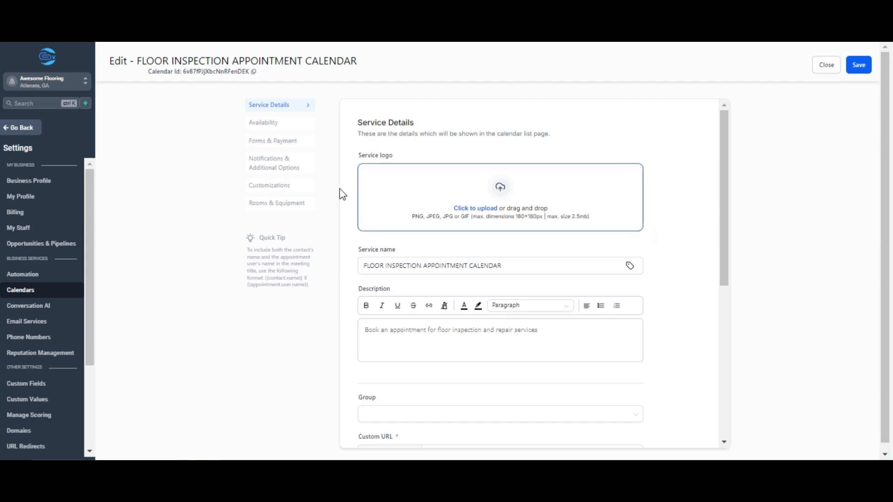
pyautogui.click(306, 189)
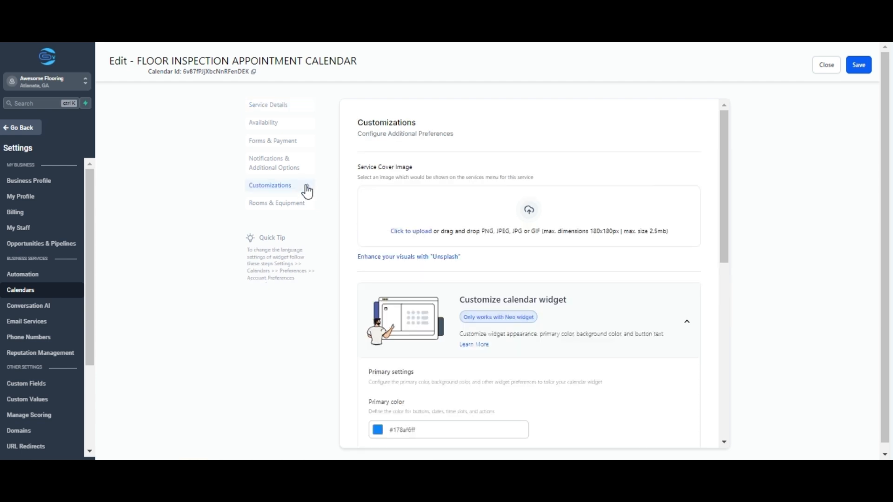
pyautogui.scroll(-7, 699, 259)
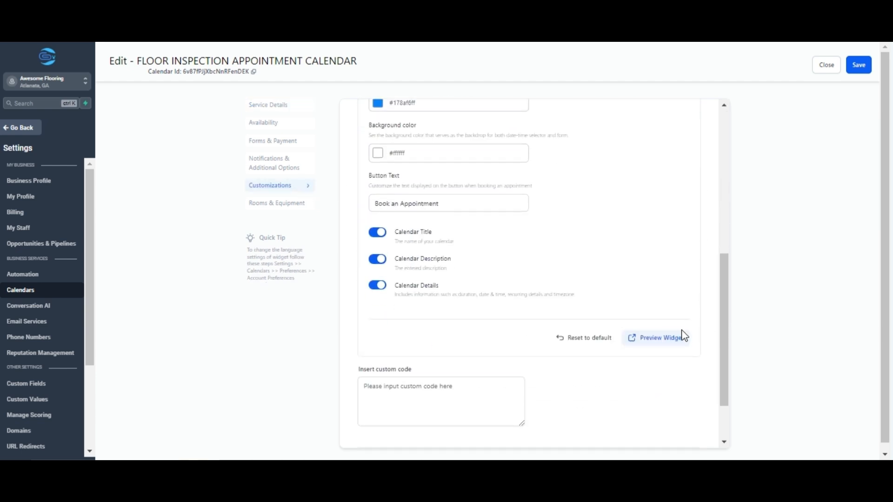
pyautogui.click(676, 338)
# - Create a new automation workflow from scratch and dismiss the notice about multiple opportunities
pyautogui.click(9, 130)
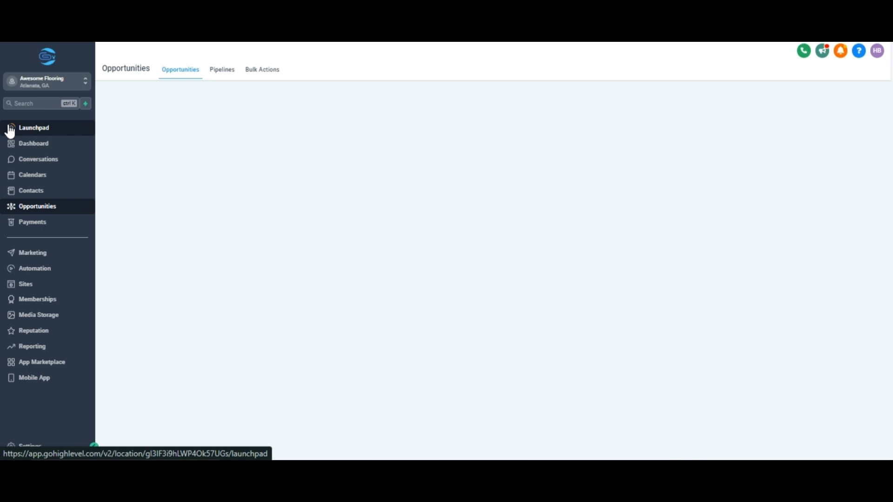
pyautogui.click(19, 269)
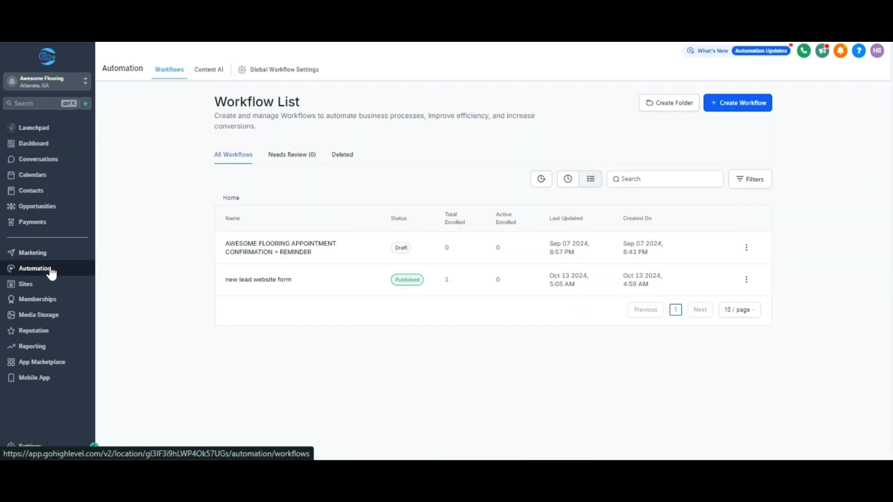
pyautogui.click(739, 110)
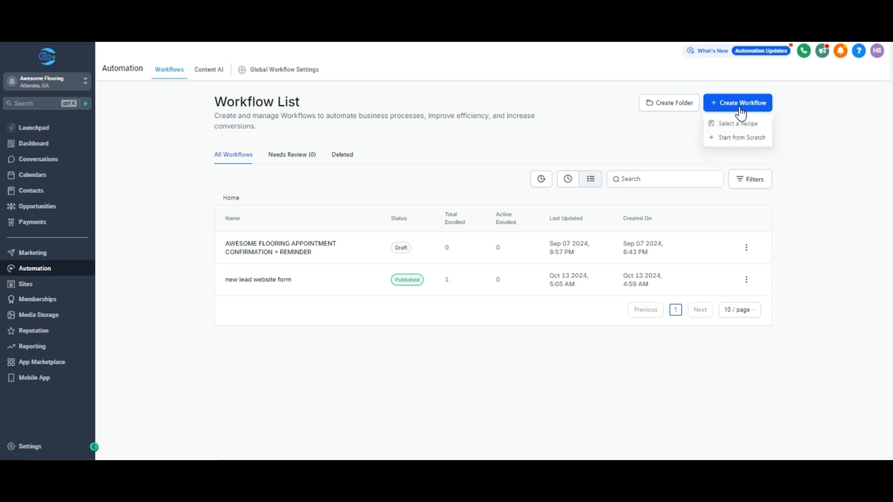
pyautogui.click(733, 139)
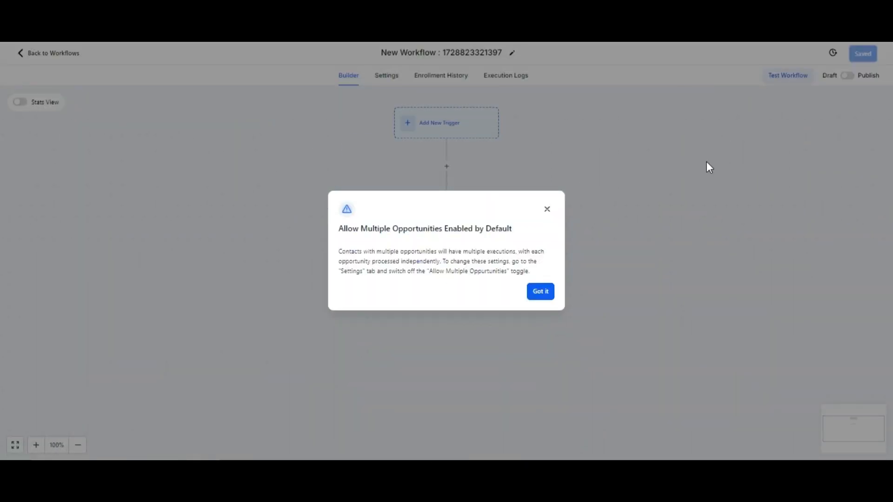
pyautogui.click(538, 292)
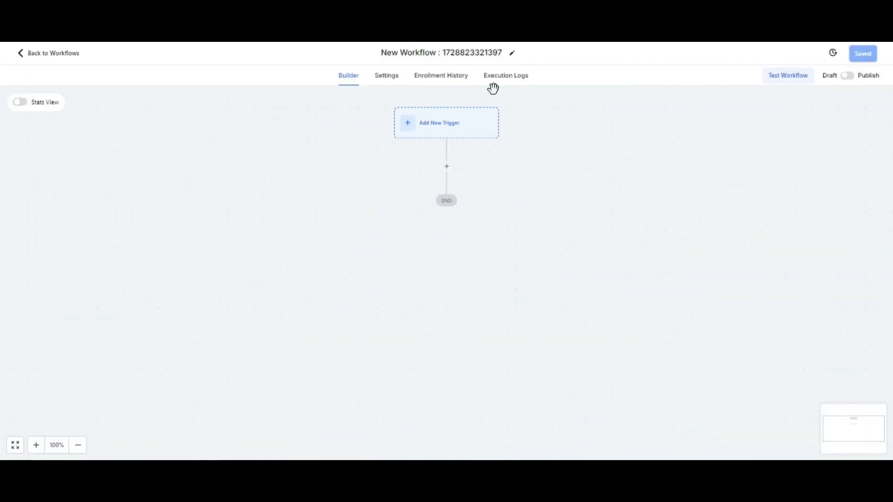
# - Rename the workflow as "APPOINTMENT CONFIRMED - FLOORING"
pyautogui.click(498, 51)
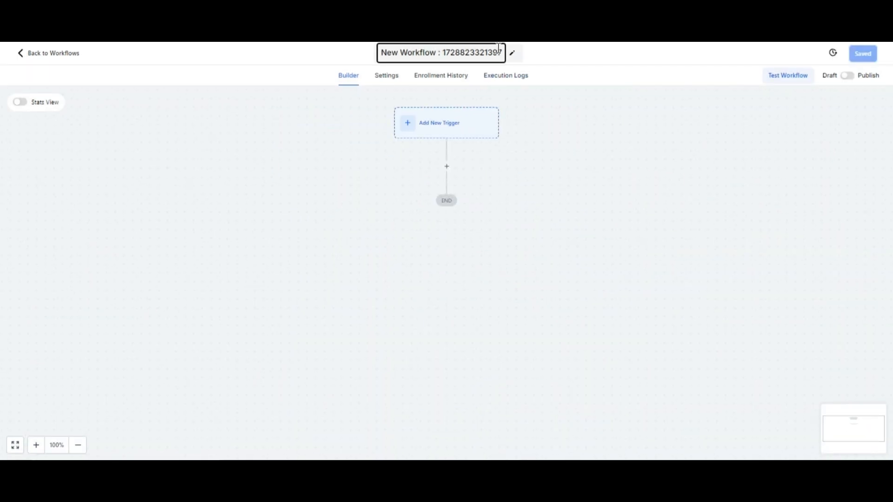
pyautogui.hotkey('ctrl', 'a')
pyautogui.press('BackSpace')
pyautogui.write('APPO')
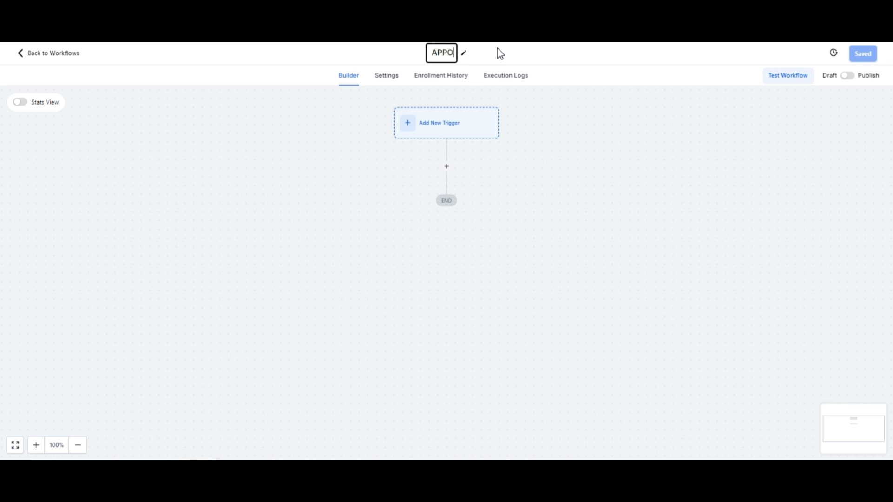
pyautogui.write('INTMENT')
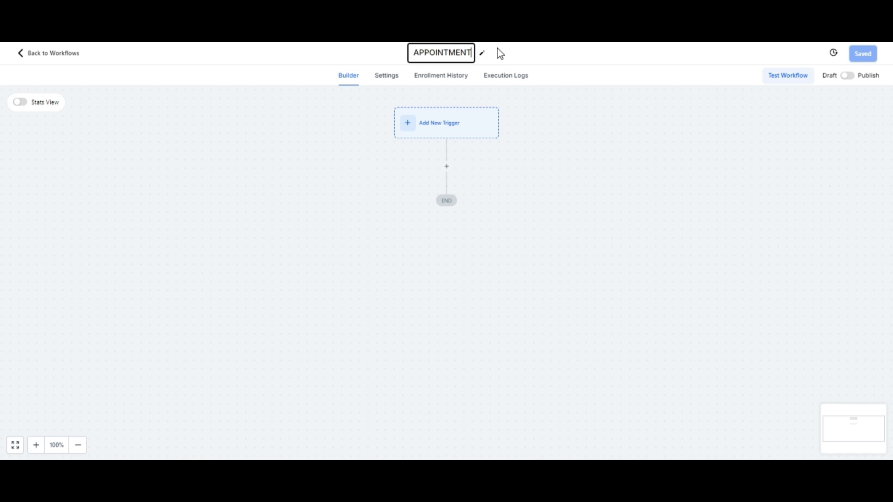
pyautogui.write(' CONFIRMED')
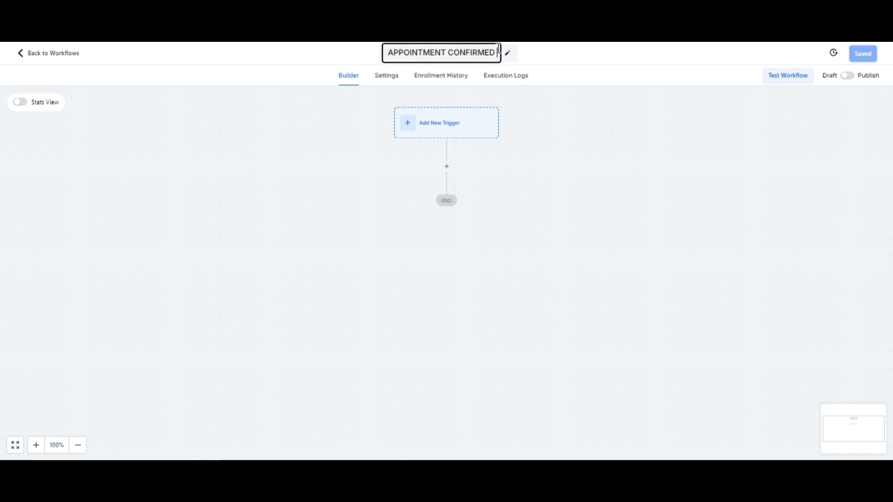
pyautogui.write(' F')
pyautogui.press('BackSpace')
pyautogui.press('BackSpace')
pyautogui.write('- FLO')
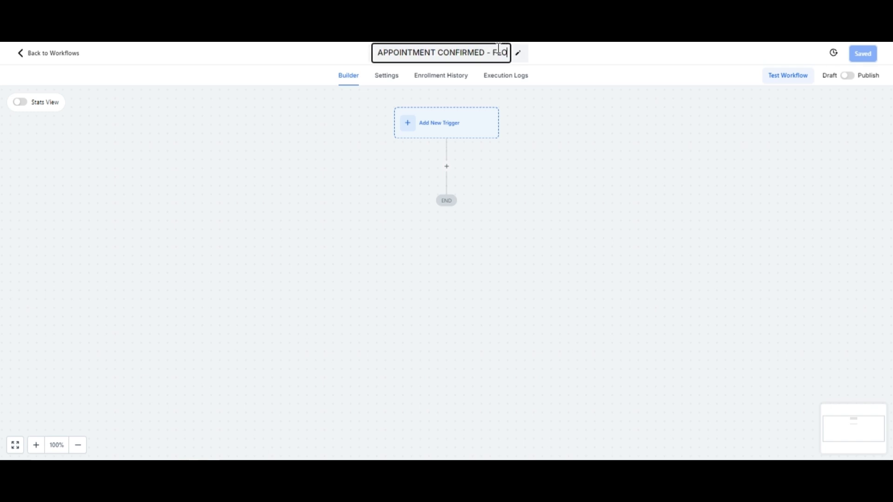
pyautogui.write('ORING')
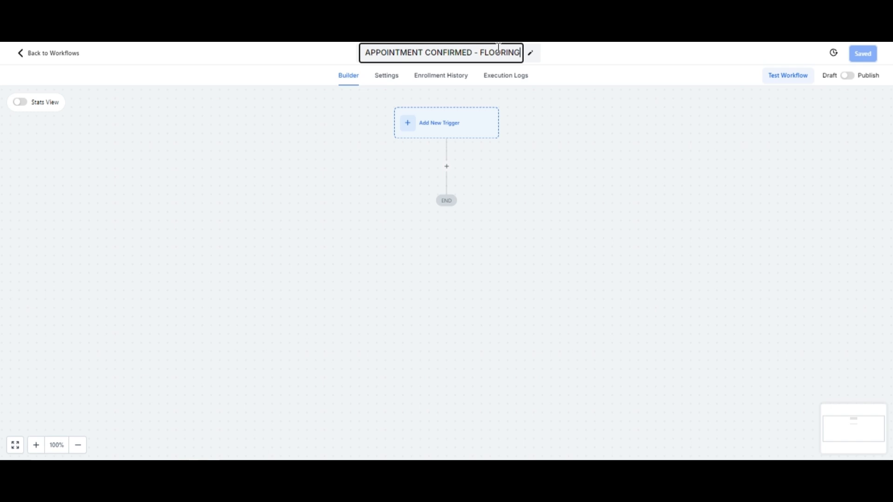
pyautogui.click(597, 54)
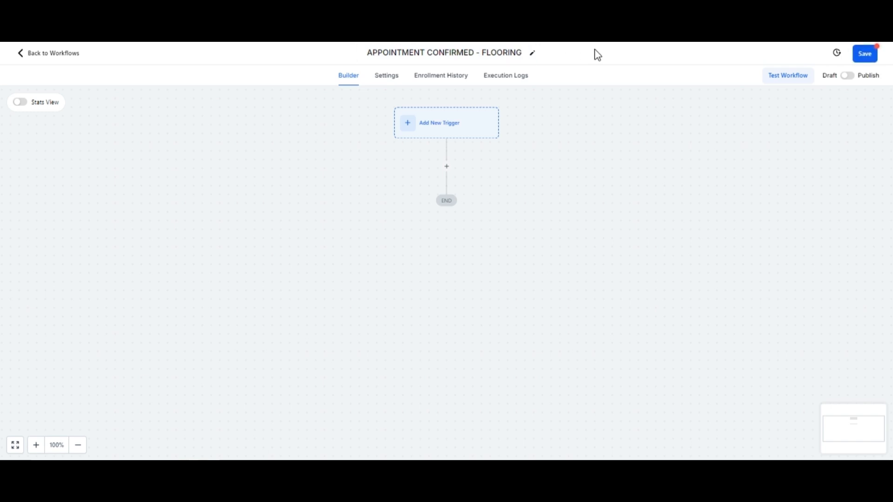
# - Add a Customer Booked Appointment trigger to the workflow
pyautogui.click(469, 133)
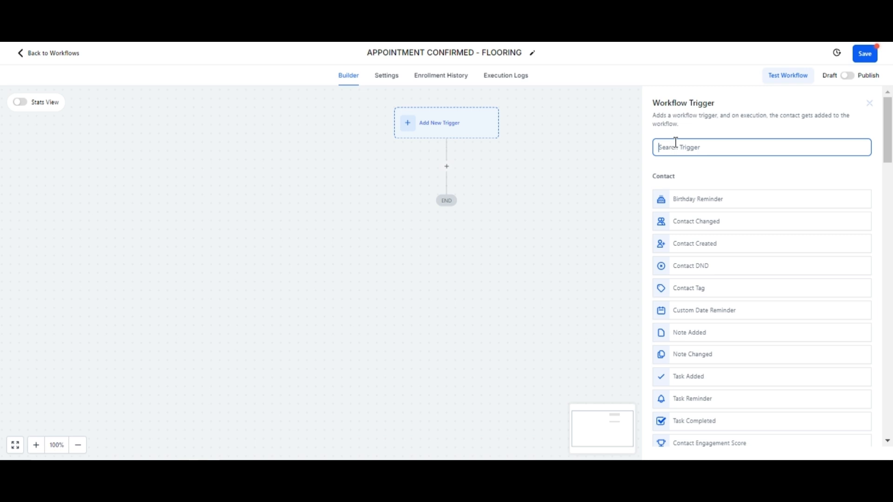
pyautogui.write('CUSTO')
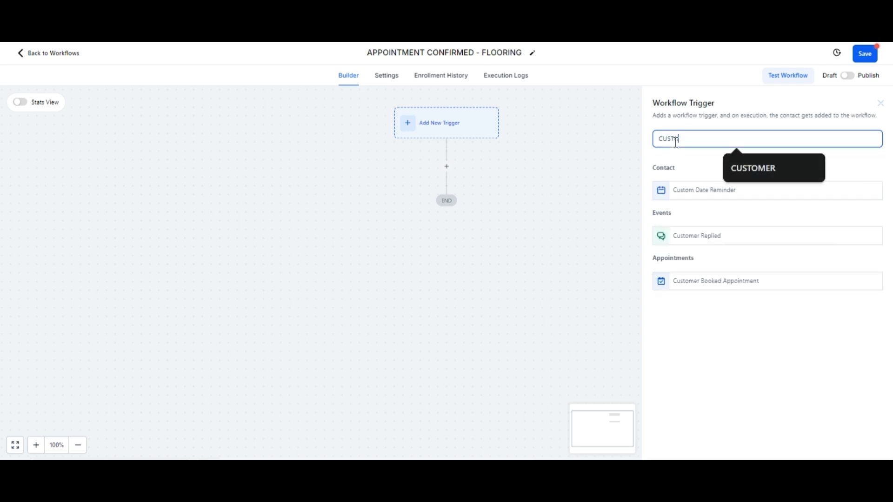
pyautogui.click(697, 282)
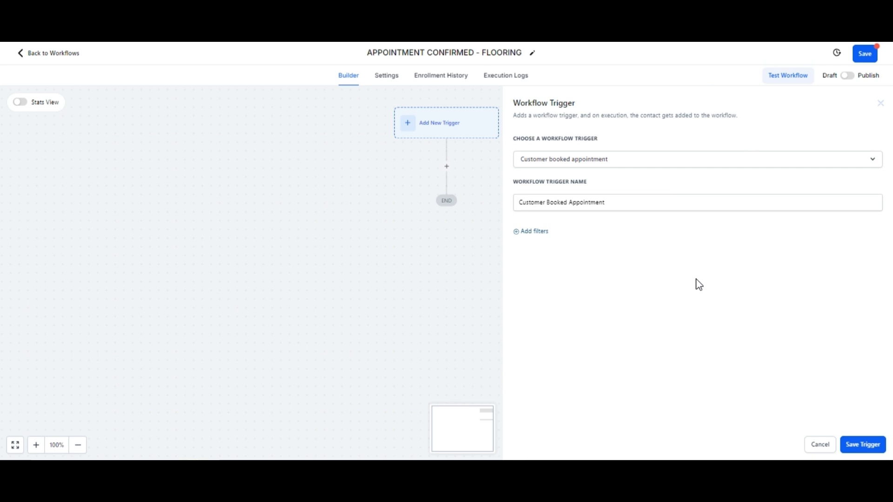
# - Add an "In calendar" filter to the trigger and set it to FLOOR INSPECTION APPOINTMENT CALENDAR
pyautogui.click(543, 232)
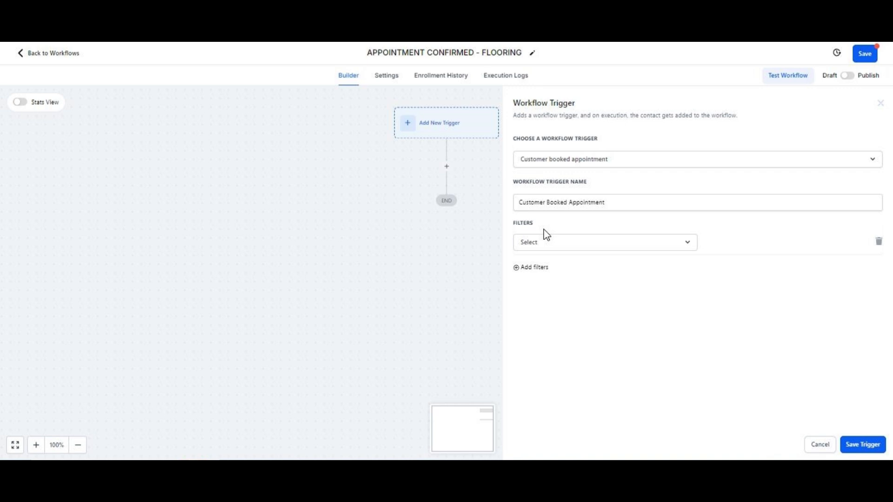
pyautogui.click(544, 244)
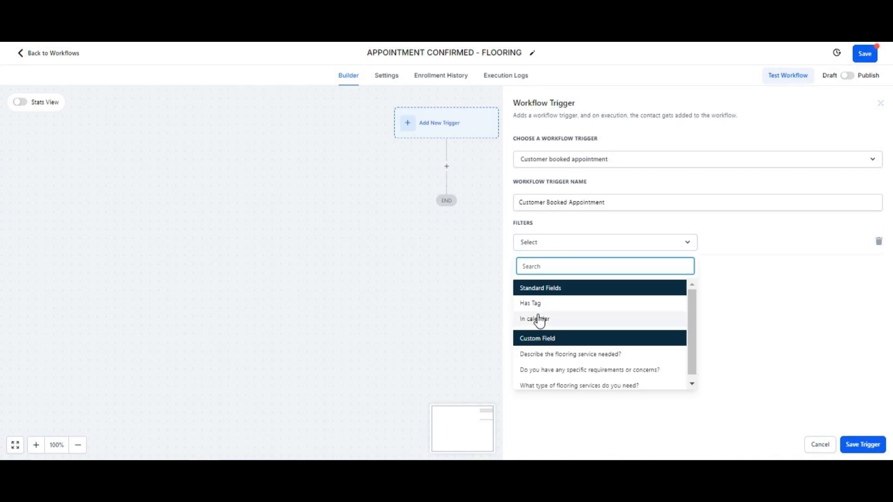
pyautogui.click(539, 319)
pyautogui.click(723, 243)
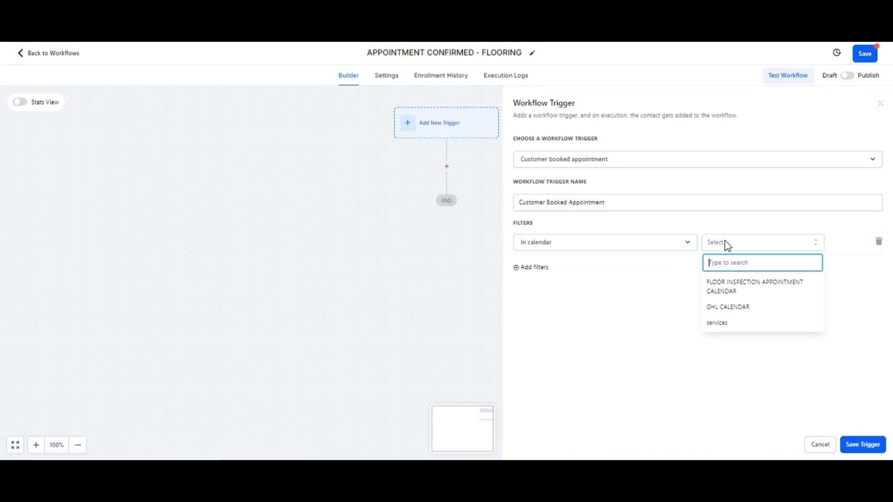
pyautogui.click(752, 293)
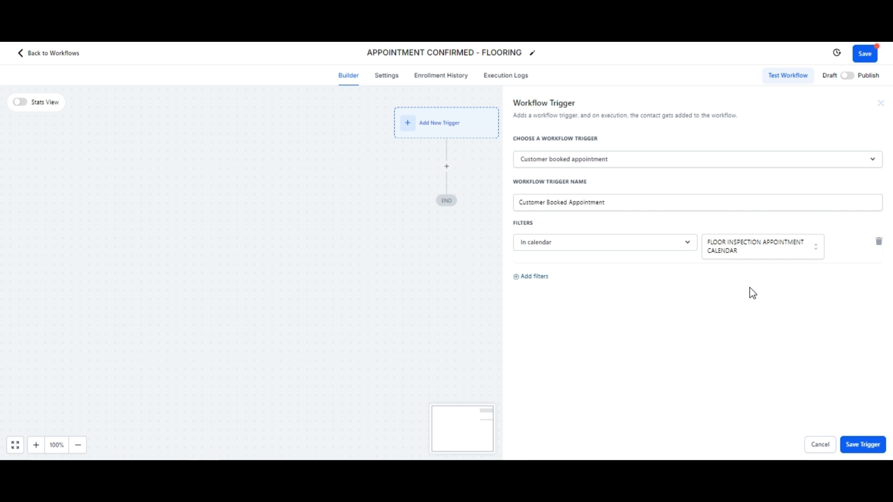
# - Check the booking page of the floor inspection calendar and save the Customer Booked Appointment trigger
pyautogui.click(319, 10)
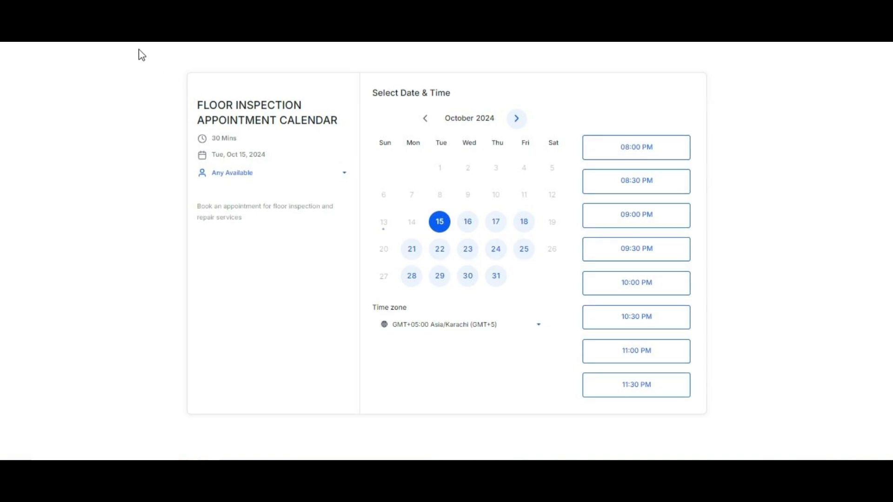
pyautogui.click(102, 10)
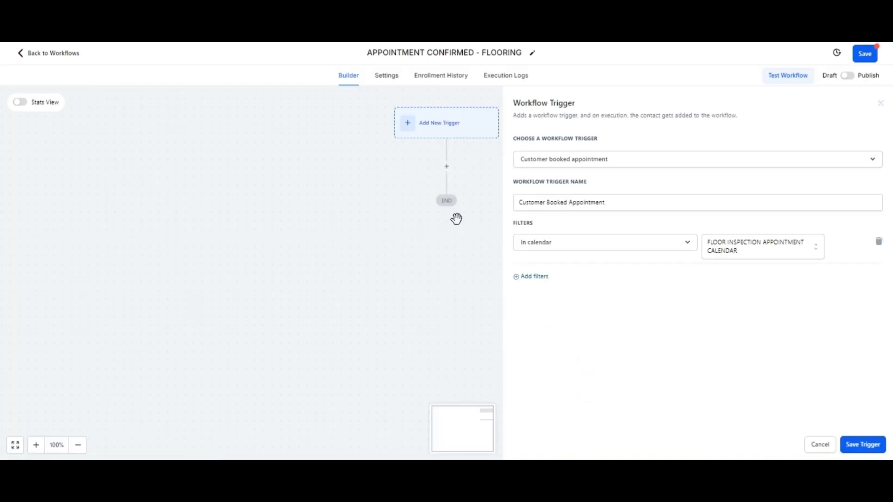
pyautogui.click(863, 445)
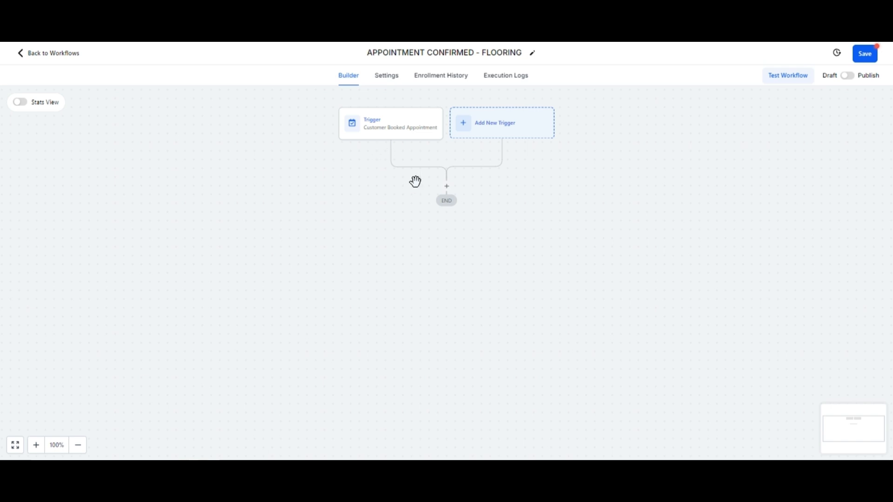
# - Add a Create/Update Opportunity action below the Customer Booked Appointment trigger
pyautogui.click(446, 187)
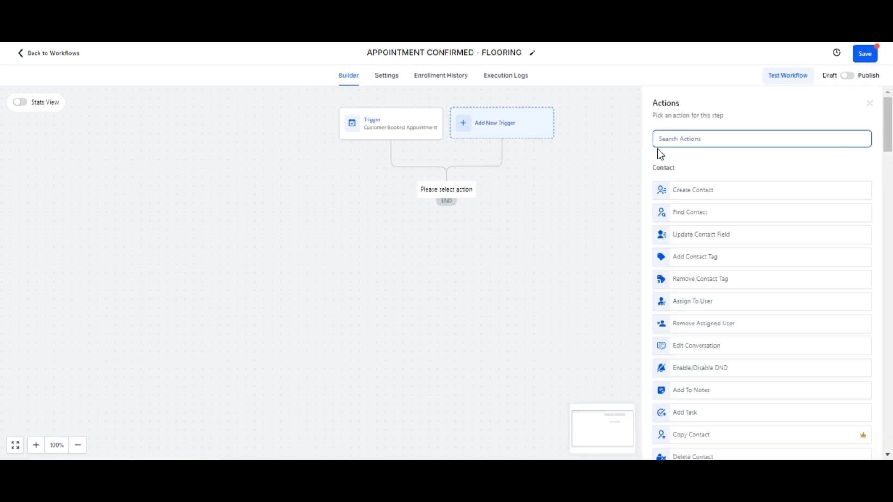
pyautogui.write('CEA')
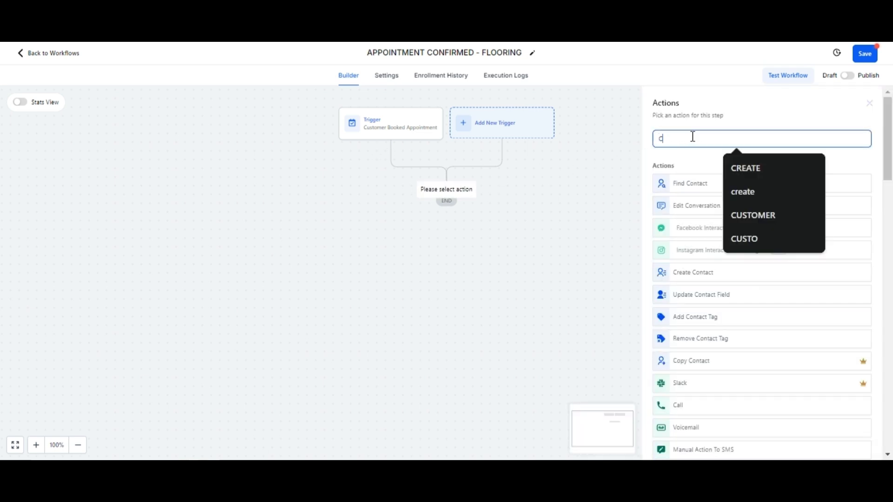
pyautogui.press('BackSpace')
pyautogui.press('BackSpace')
pyautogui.write('RE')
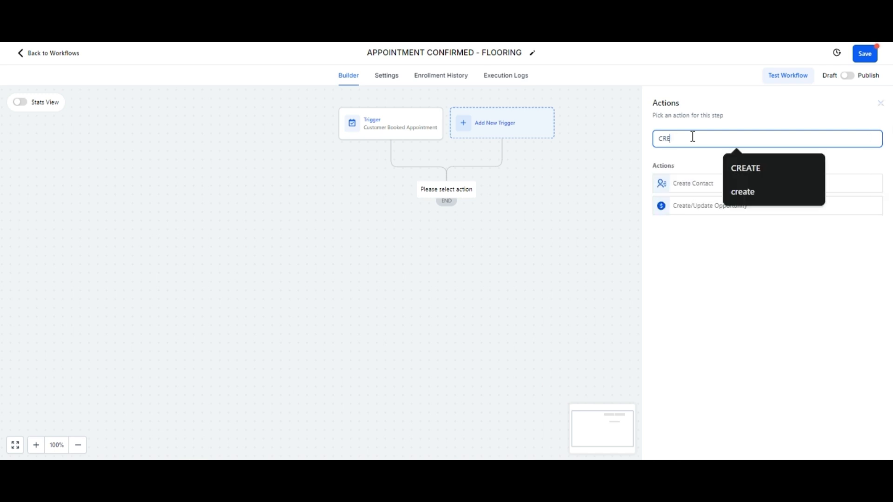
pyautogui.click(690, 210)
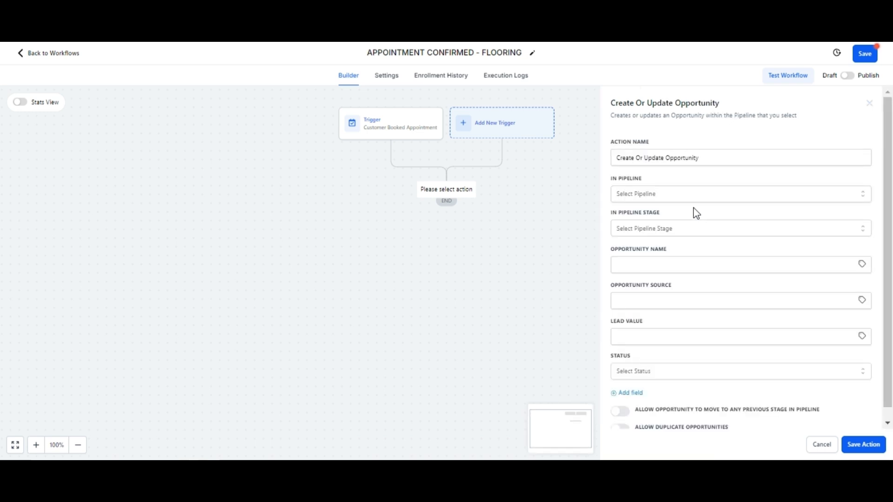
# - Set the opportunity's pipeline to APPOINTMENT PIPELINE FOR FLOORING and its stage to CONFIRMED
pyautogui.click(693, 194)
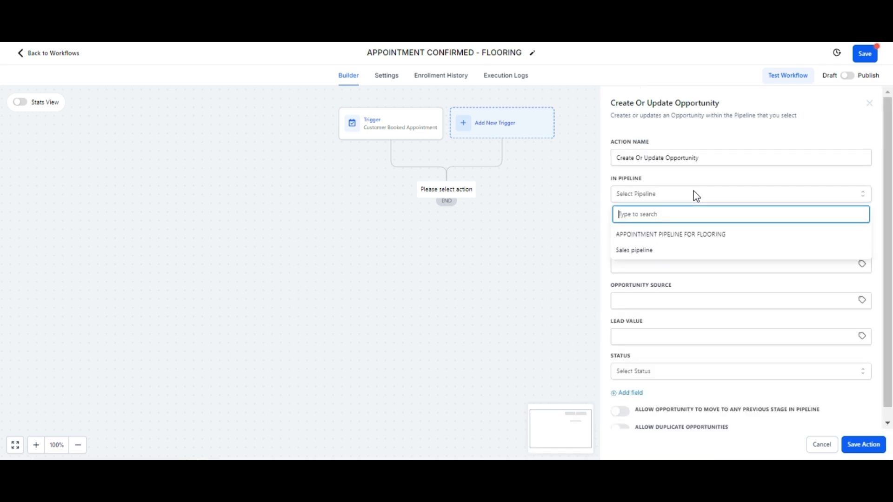
pyautogui.click(678, 237)
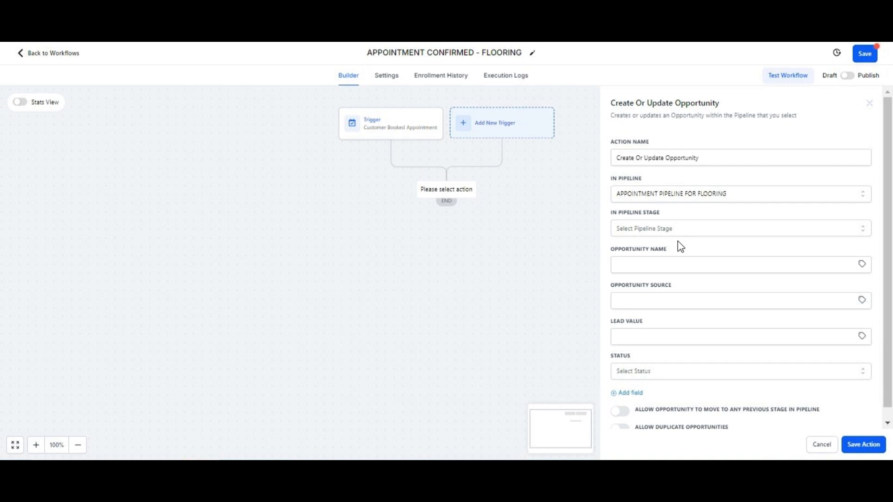
pyautogui.click(671, 235)
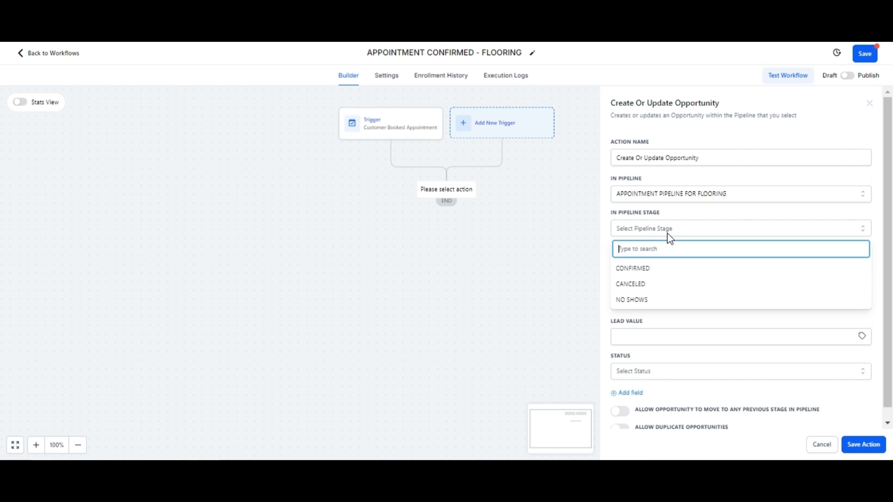
pyautogui.click(651, 268)
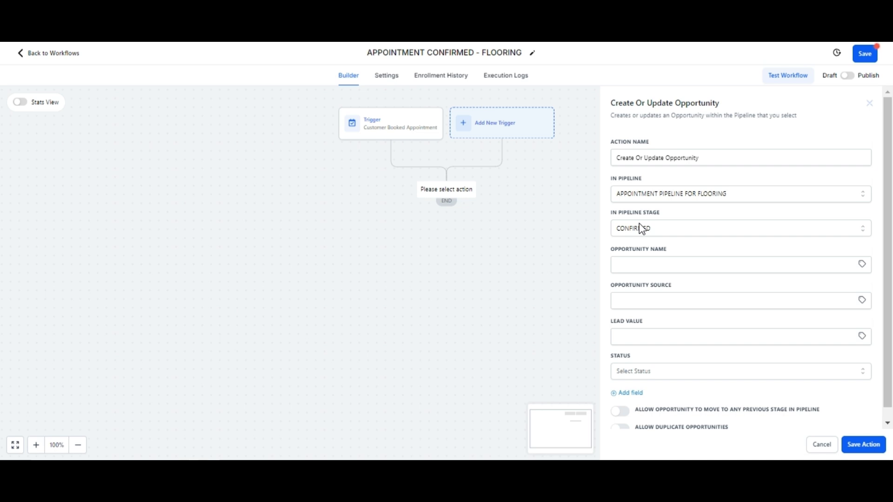
# - Use the contact's full name variable {{contact.name}} as the opportunity name and save the action
pyautogui.click(862, 265)
pyautogui.click(832, 293)
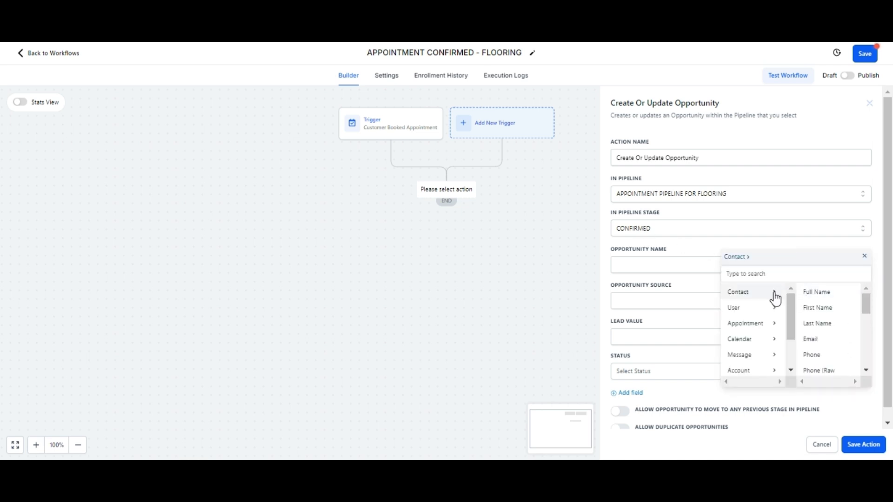
pyautogui.click(812, 293)
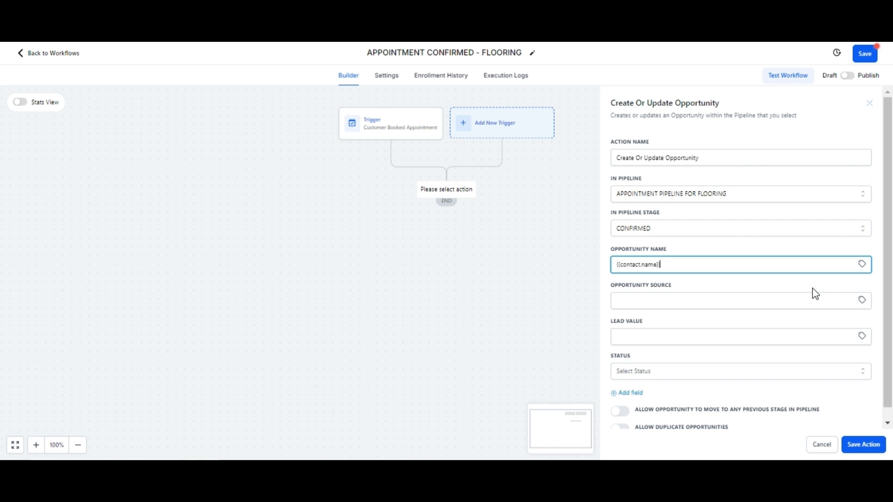
pyautogui.click(859, 447)
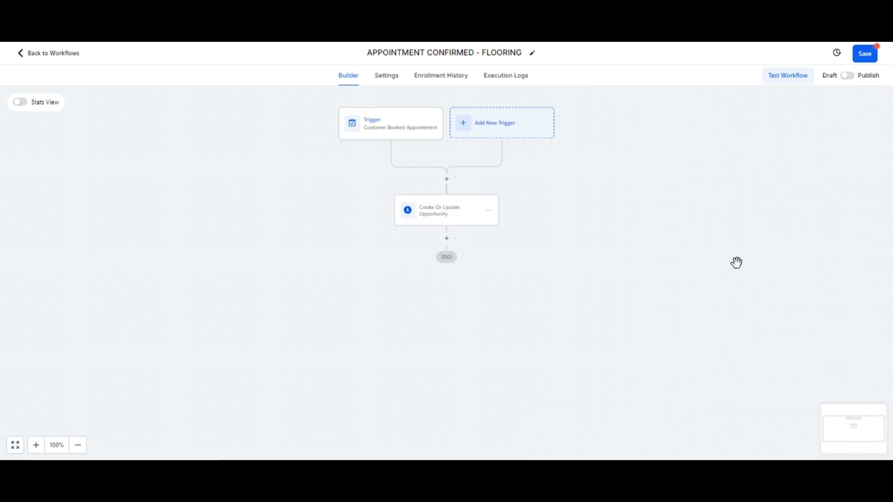
# - Save the APPOINTMENT CONFIRMED - FLOORING workflow, switch it from draft to published and save it again
pyautogui.click(863, 54)
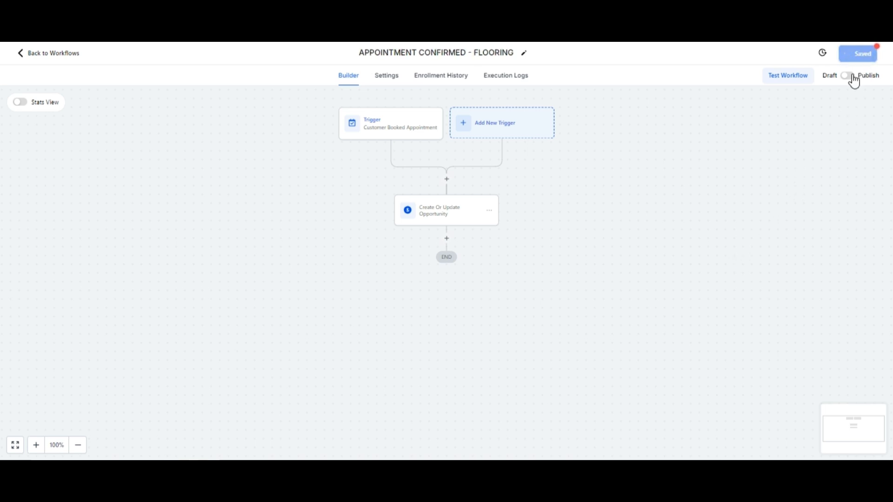
pyautogui.click(877, 56)
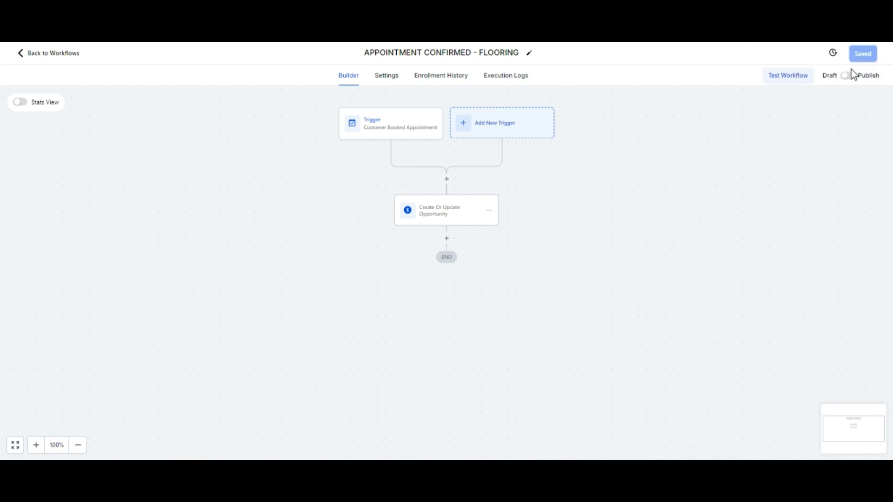
pyautogui.click(847, 76)
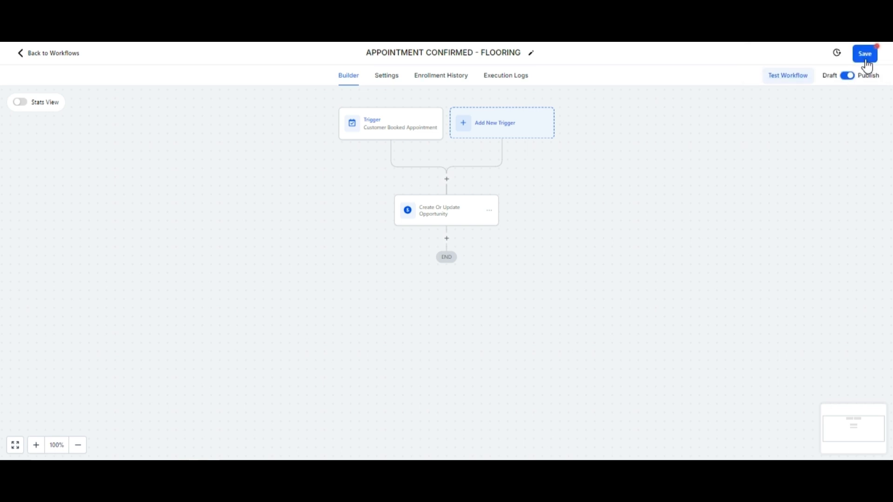
pyautogui.click(867, 61)
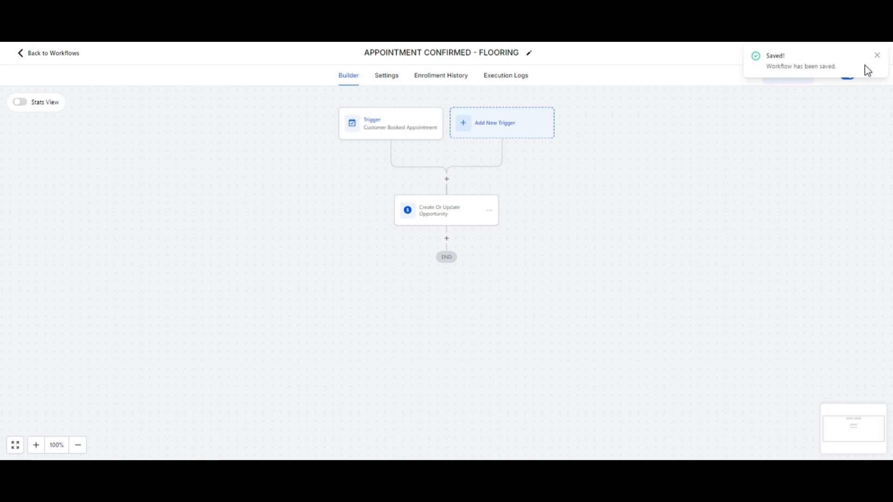
pyautogui.click(877, 55)
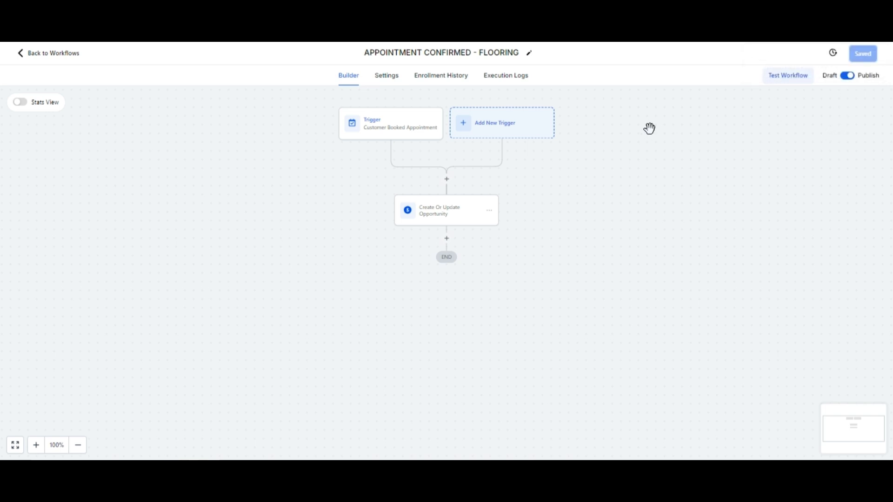
# - Return to the workflow list, create another workflow from scratch and dismiss the multiple opportunities notice
pyautogui.click(25, 53)
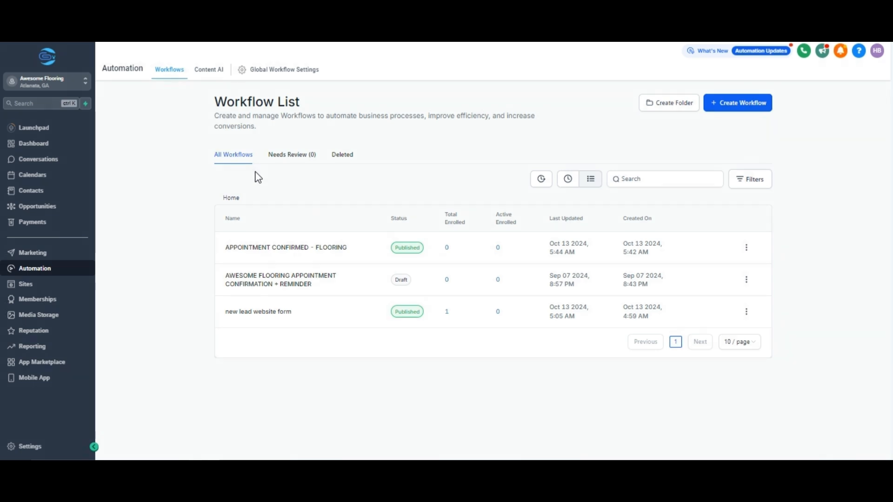
pyautogui.click(733, 109)
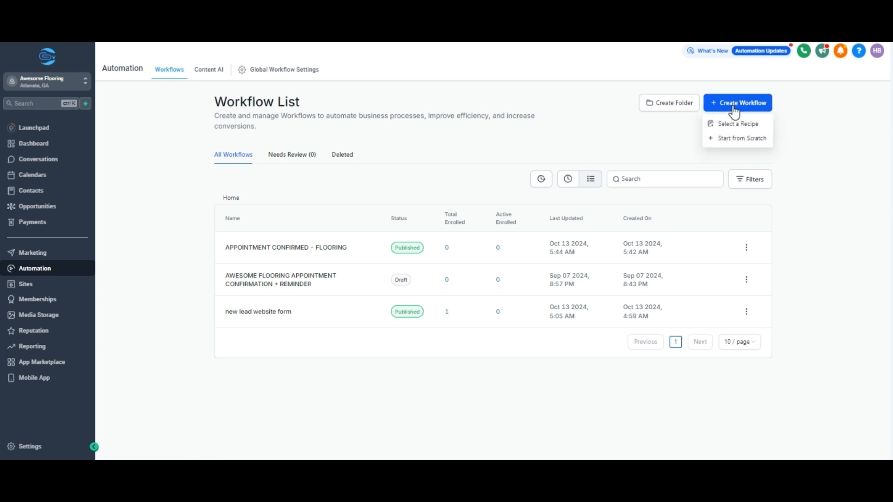
pyautogui.click(735, 138)
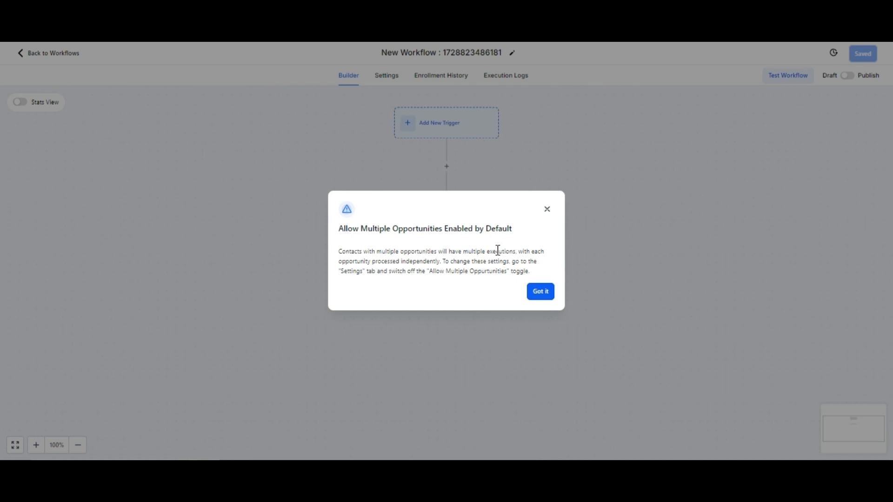
pyautogui.click(534, 297)
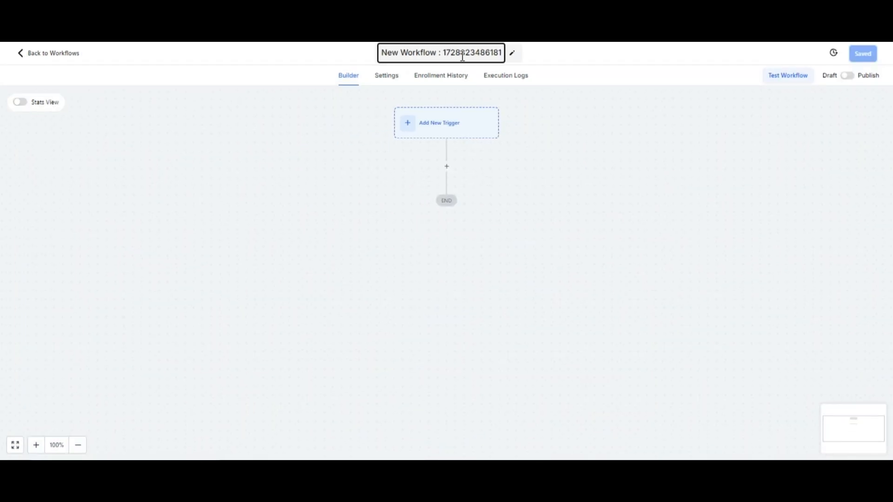
# - Rename the new workflow as "APPOINTMENT CANCELED + NO SHOWS"
pyautogui.hotkey('ctrl', 'a')
pyautogui.press('BackSpace')
pyautogui.write('A')
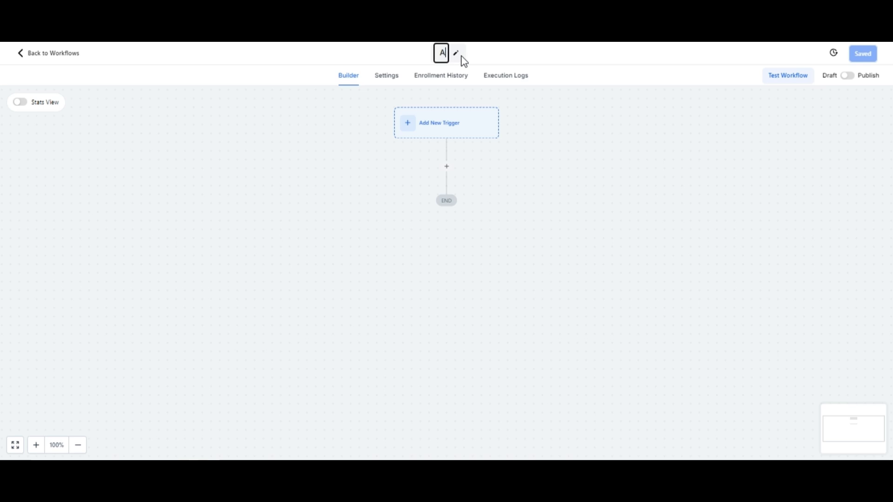
pyautogui.write('PPOINT')
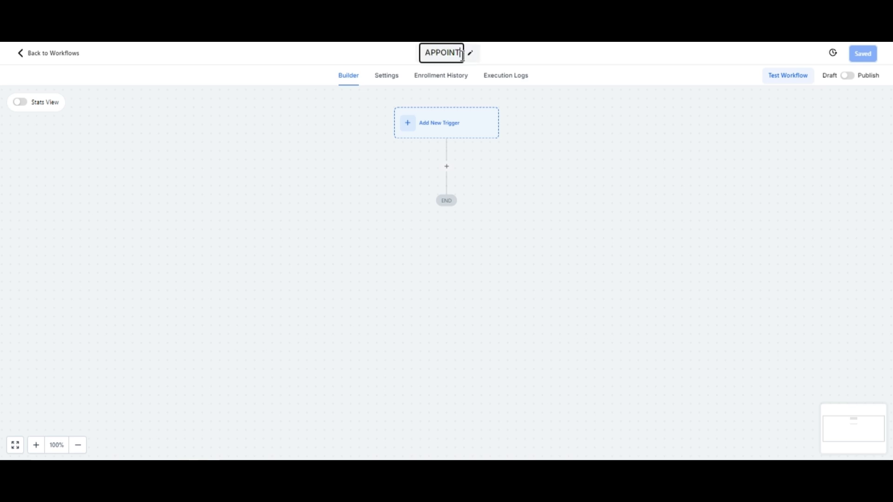
pyautogui.write('MENT')
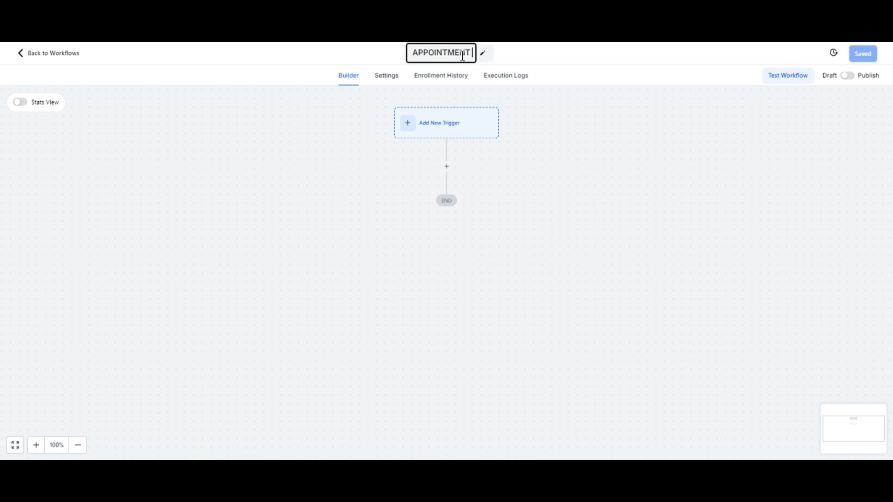
pyautogui.write(' CANCELED')
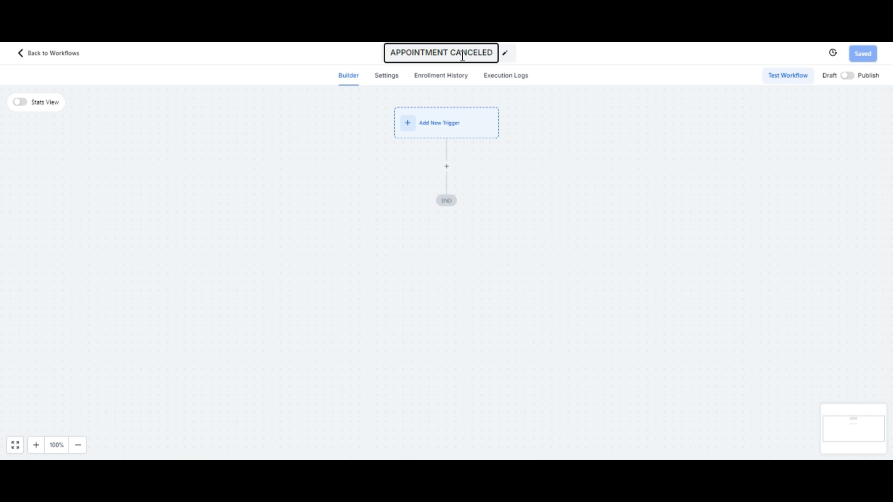
pyautogui.write(' + NO SH')
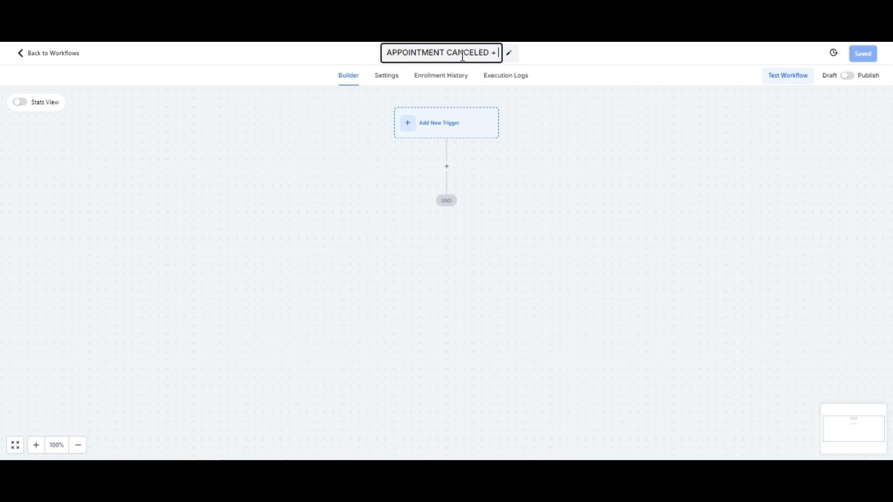
pyautogui.write('OWS')
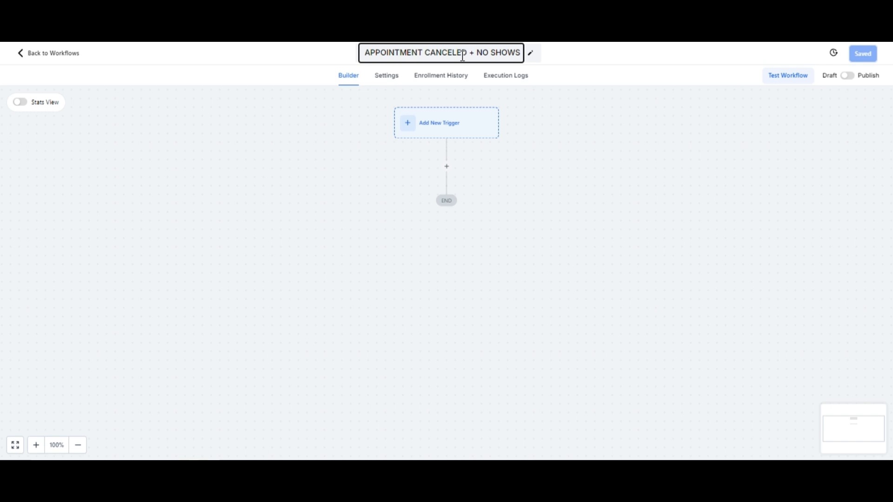
pyautogui.click(557, 51)
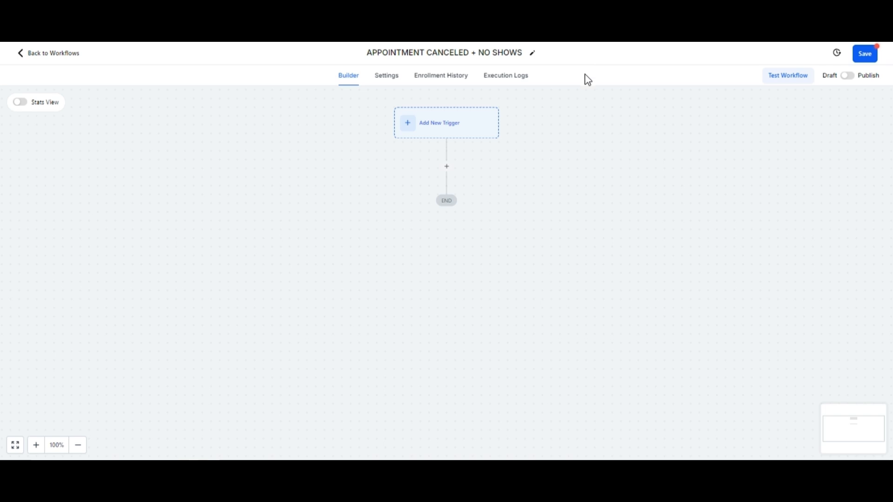
# - Add an Appointment Status trigger to the APPOINTMENT CANCELED + NO SHOWS workflow
pyautogui.click(428, 132)
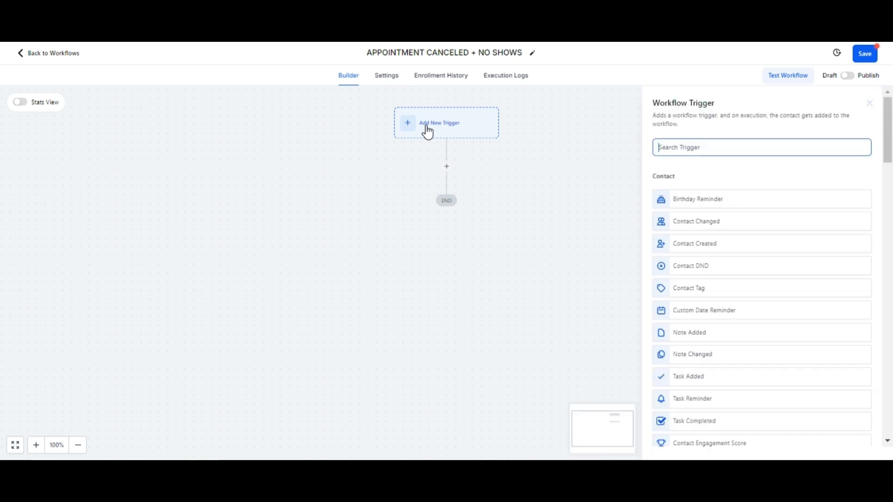
pyautogui.write('APP')
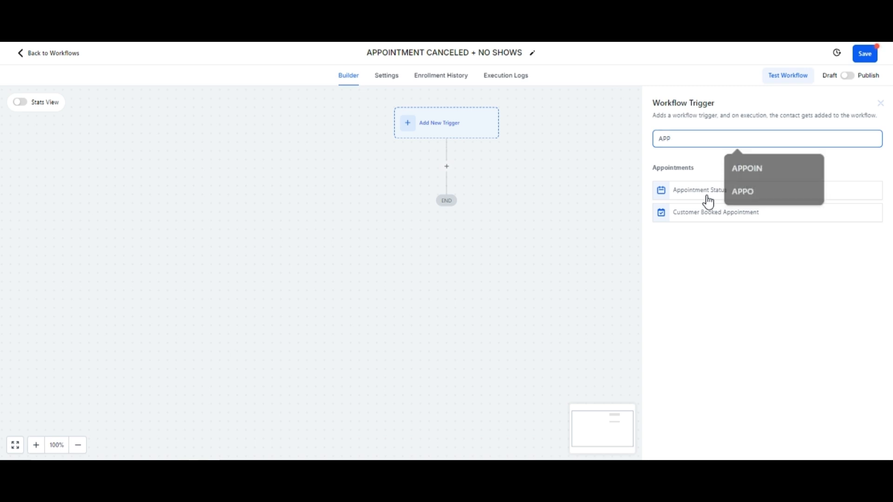
pyautogui.click(709, 193)
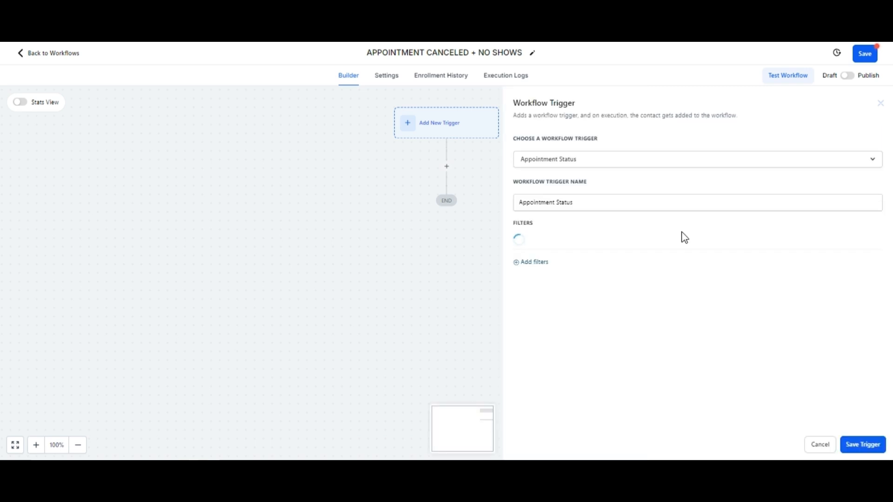
# - Add a filter to the Appointment Status trigger so that the appointment status is cancelled
pyautogui.click(549, 265)
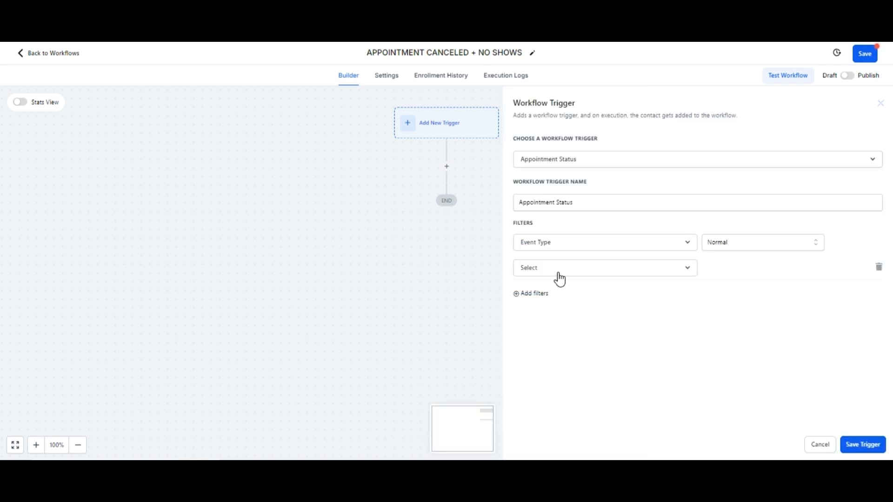
pyautogui.click(559, 275)
pyautogui.click(563, 332)
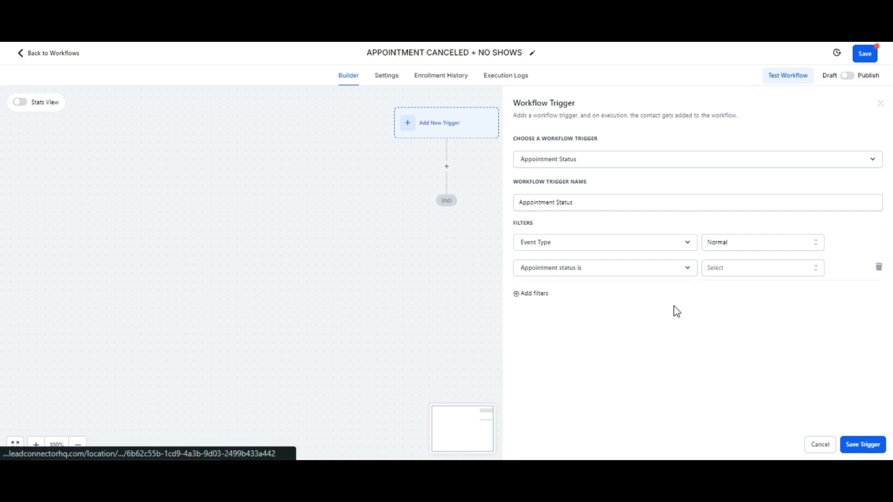
pyautogui.click(716, 274)
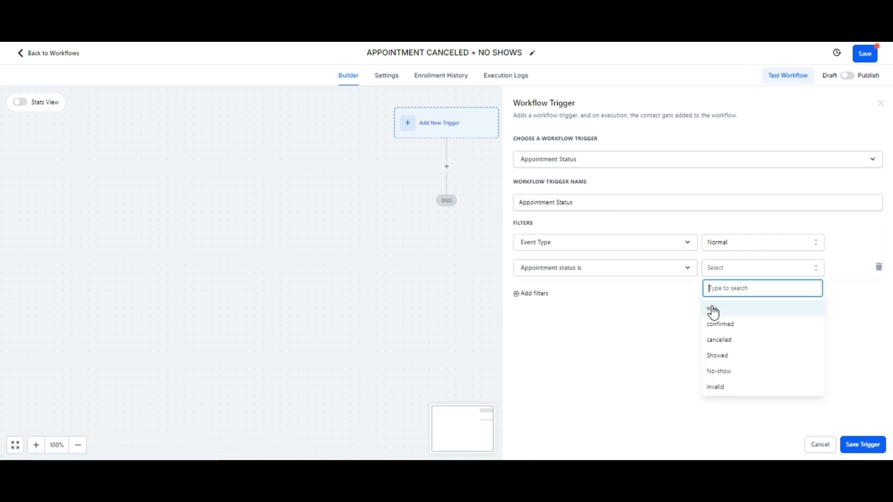
pyautogui.click(716, 341)
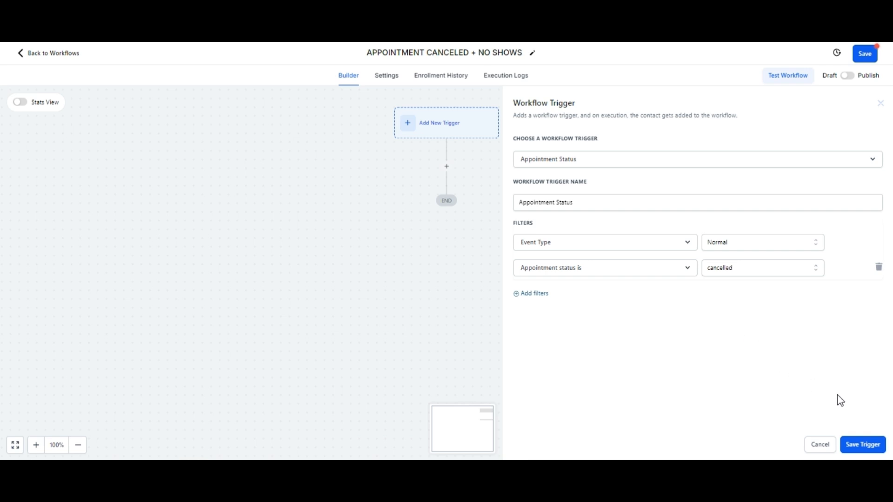
# - Add an In calendar filter to the cancelled trigger, set to FLOOR INSPECTION APPOINTMENT CALENDAR
pyautogui.click(530, 294)
pyautogui.click(549, 299)
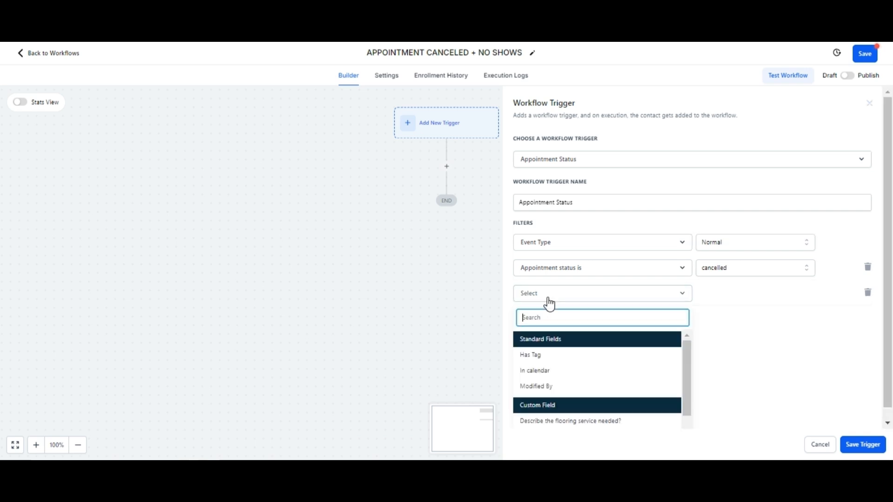
pyautogui.click(550, 371)
pyautogui.click(716, 295)
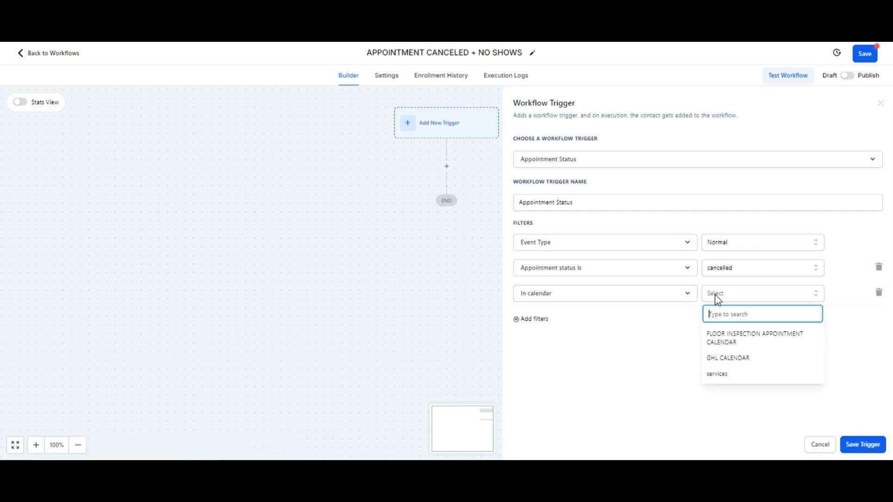
pyautogui.click(715, 338)
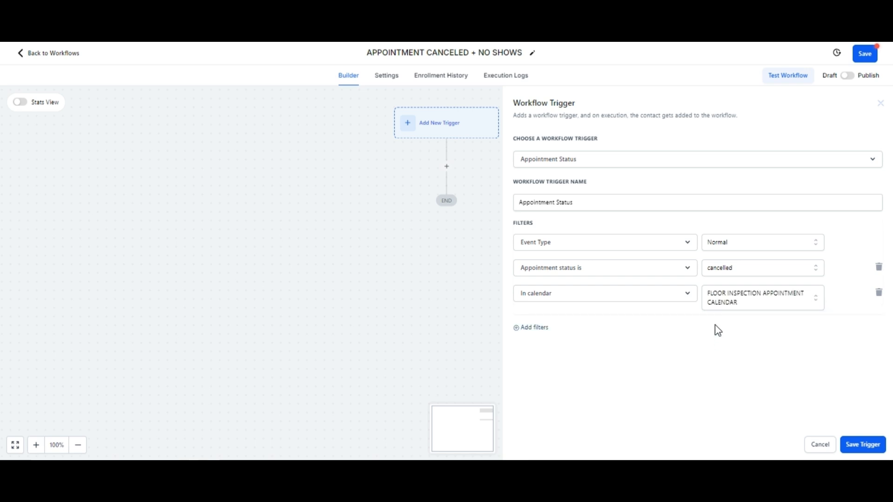
# - Name the cancelled trigger "Appointment Status CANCELED" and save it
pyautogui.click(589, 203)
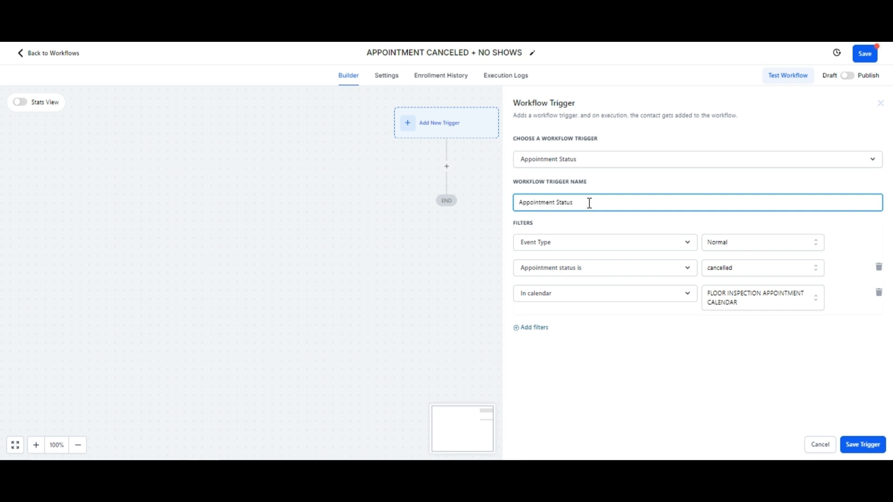
pyautogui.write('CANCELLED')
pyautogui.click(860, 449)
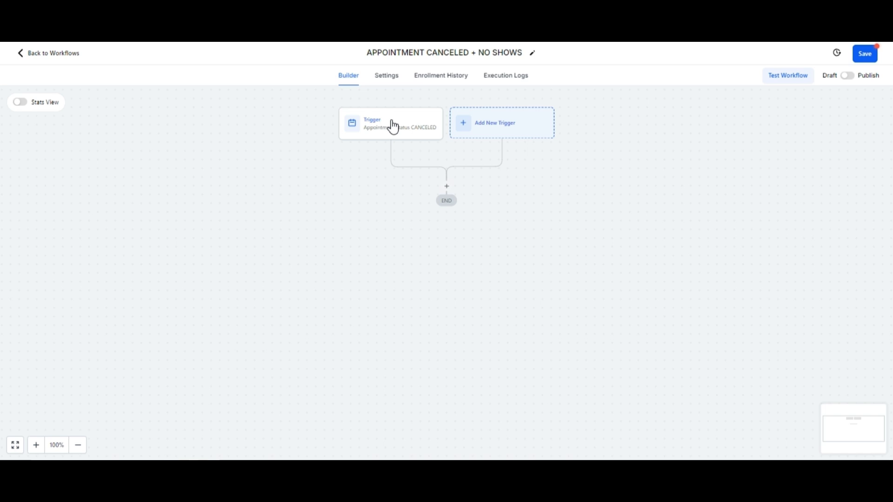
# - Add a second Appointment Status trigger to the workflow and filter it to appointment status No-show
pyautogui.click(470, 125)
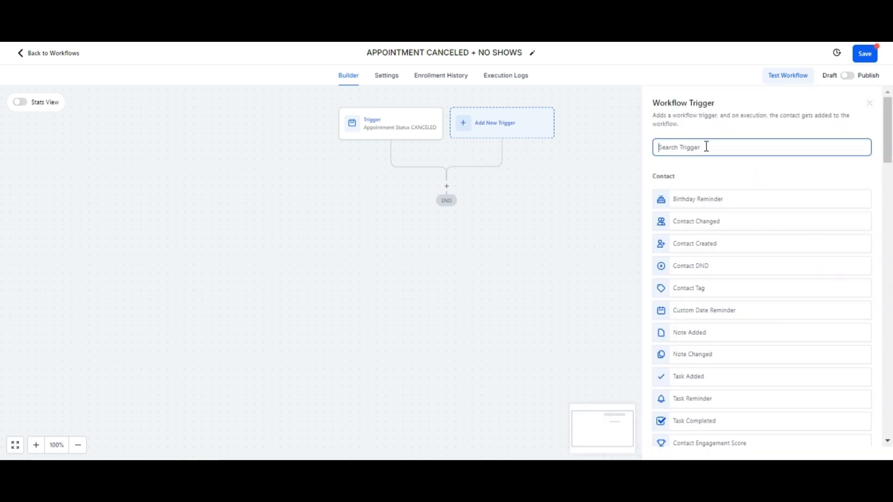
pyautogui.write('APP')
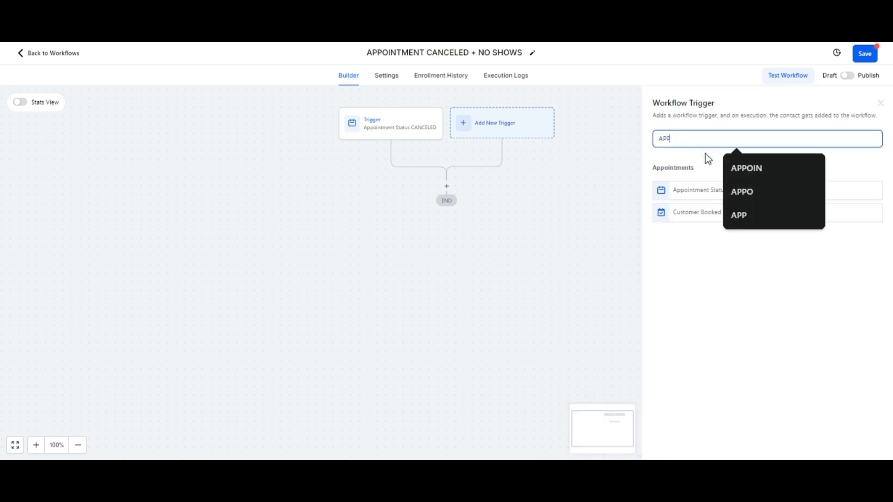
pyautogui.click(696, 188)
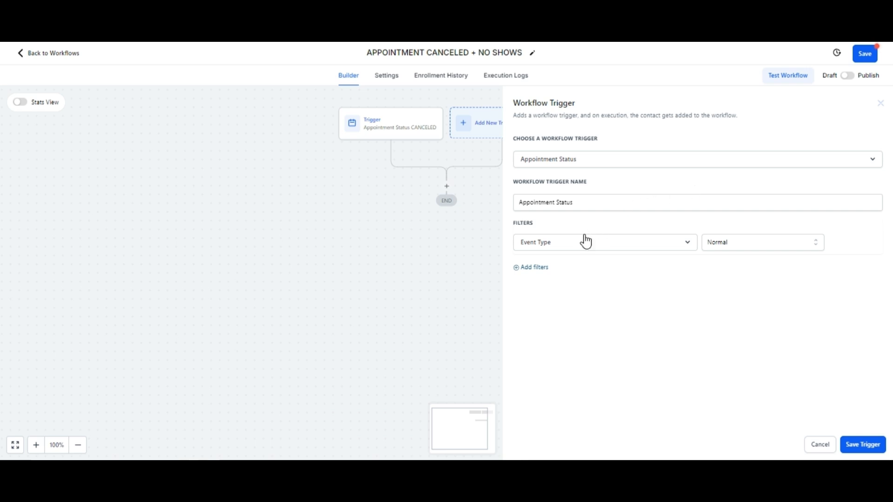
pyautogui.click(547, 268)
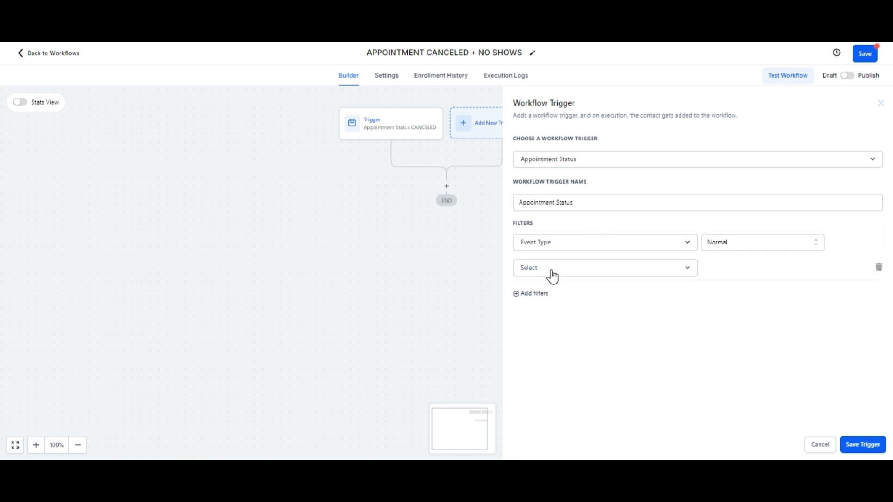
pyautogui.click(566, 274)
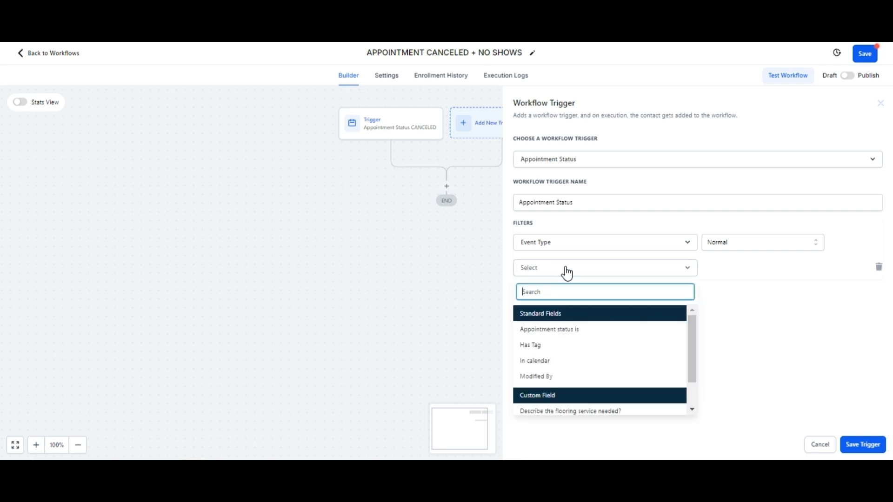
pyautogui.click(553, 332)
pyautogui.click(718, 269)
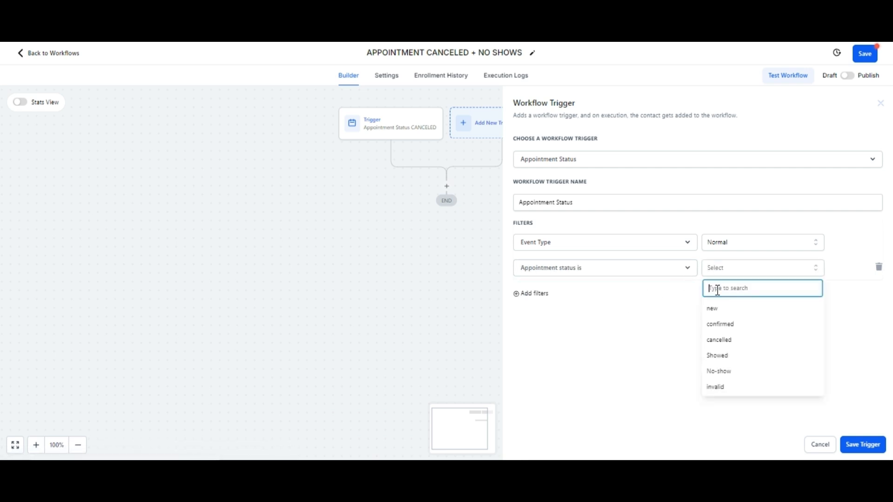
pyautogui.click(728, 372)
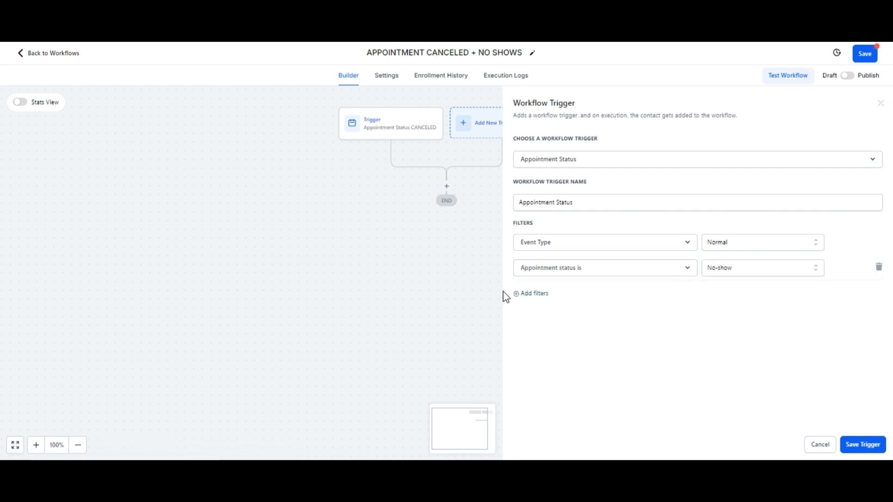
# - Restrict the No-show trigger to FLOOR INSPECTION APPOINTMENT CALENDAR with an In calendar filter
pyautogui.click(517, 294)
pyautogui.click(539, 300)
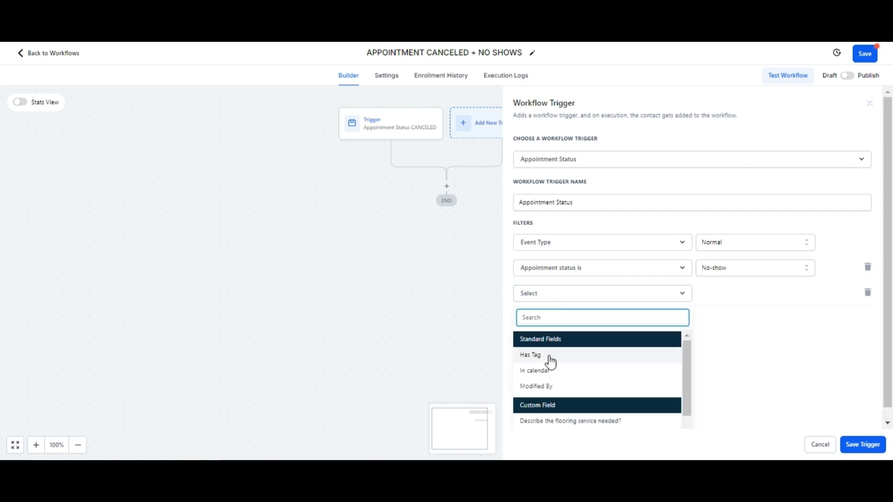
pyautogui.click(546, 371)
pyautogui.click(715, 297)
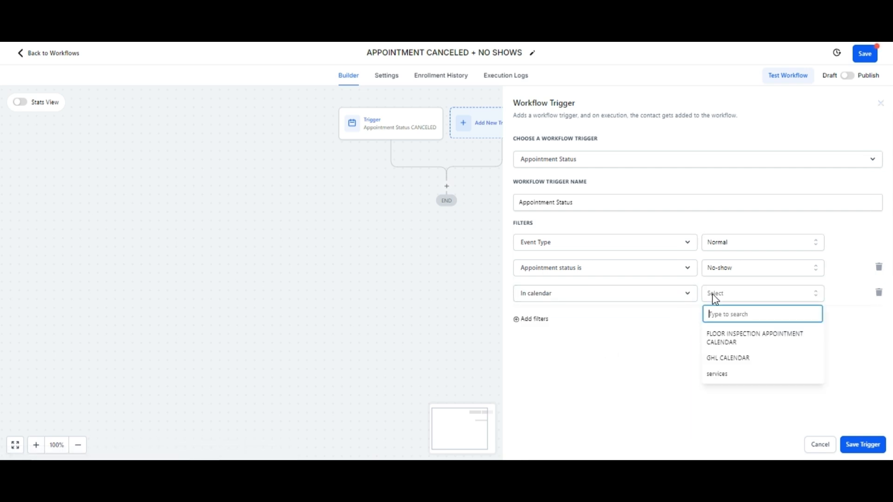
pyautogui.click(722, 338)
# - Name the No-show trigger "Appointment Status NO SHOWS" and save it
pyautogui.click(589, 201)
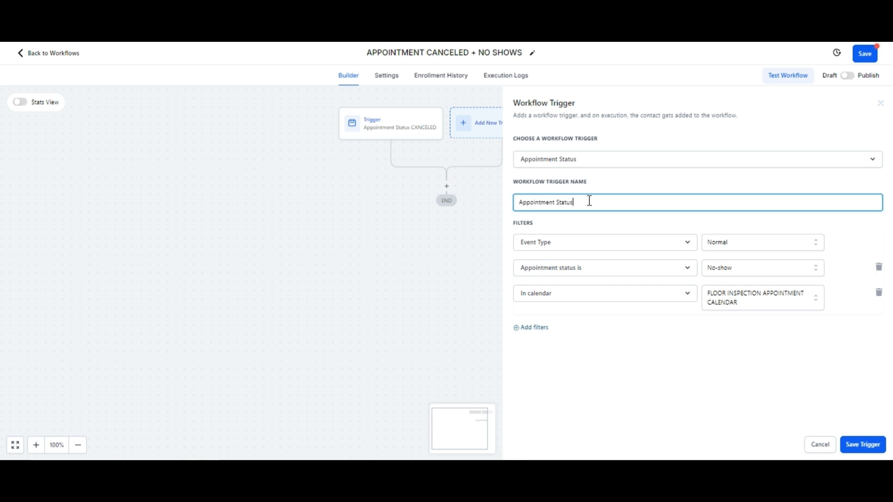
pyautogui.write('NO SHOWS')
pyautogui.click(865, 444)
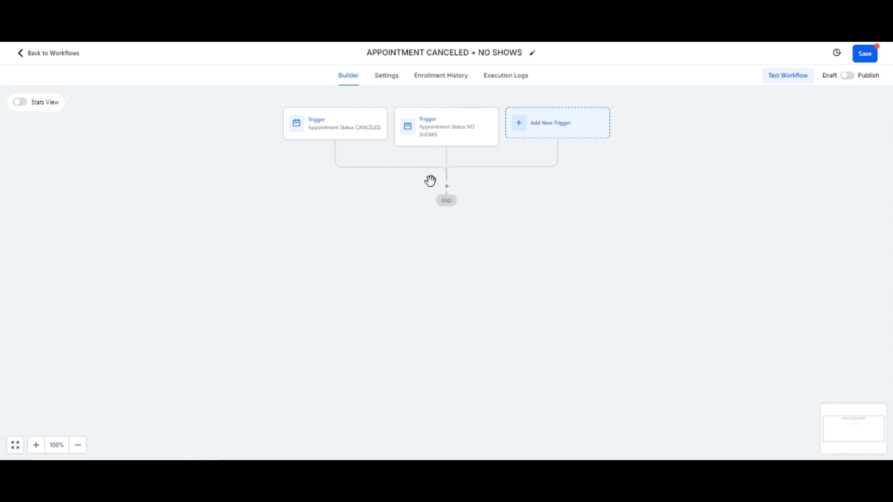
# - Add an If / Else action below the triggers and name its first branch "Branch CANCELED"
pyautogui.click(446, 186)
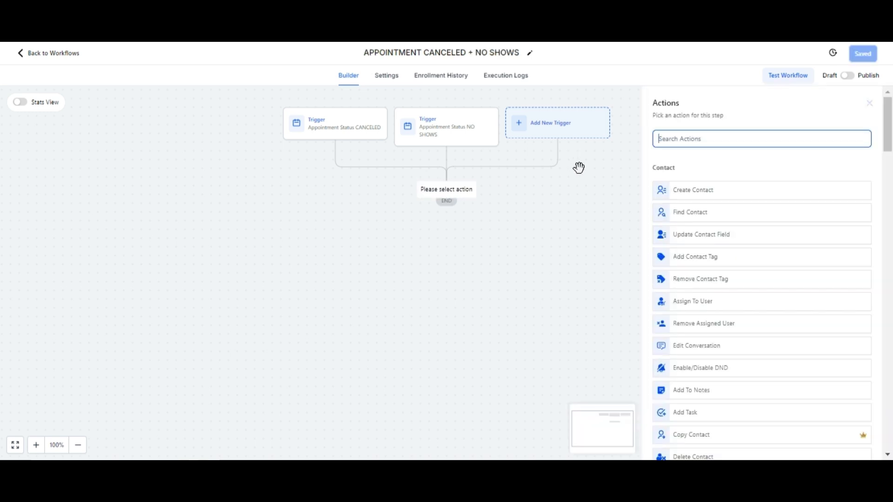
pyautogui.write('IF')
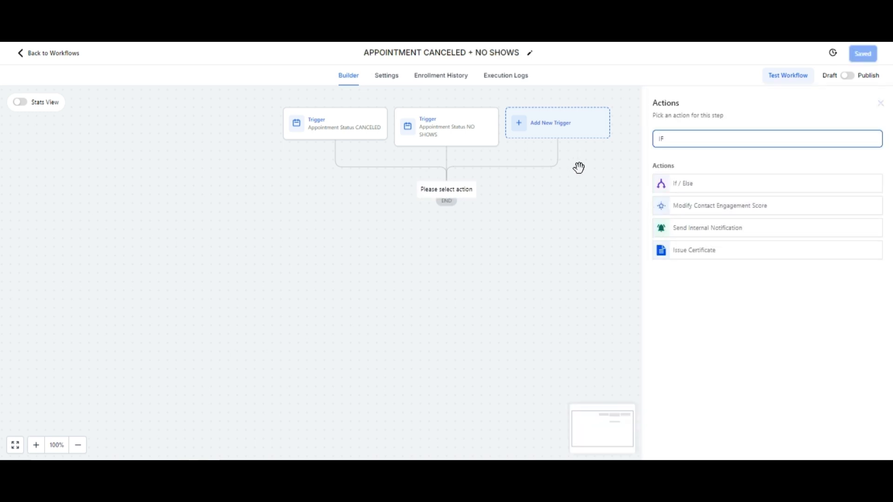
pyautogui.click(690, 187)
pyautogui.click(605, 265)
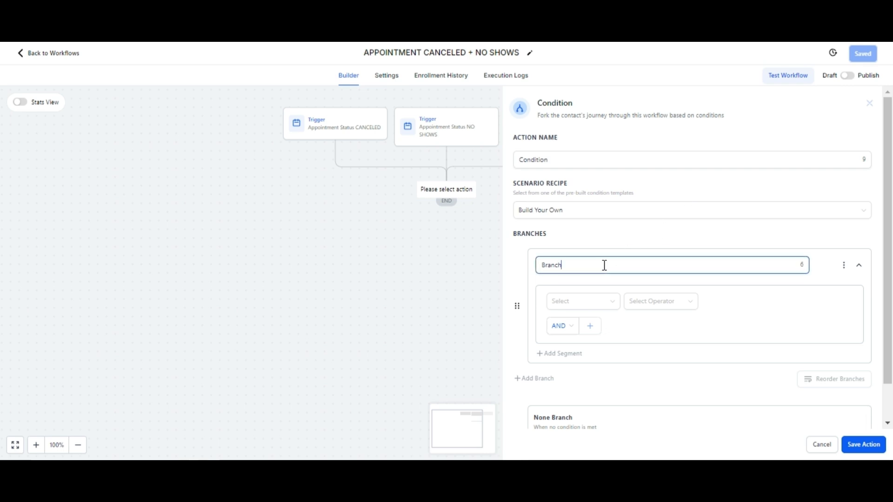
pyautogui.write('CANCELED')
# - Set the Branch CANCELED condition to Workflow Trigger Is Appointment Status CANCELED
pyautogui.click(598, 302)
pyautogui.click(579, 386)
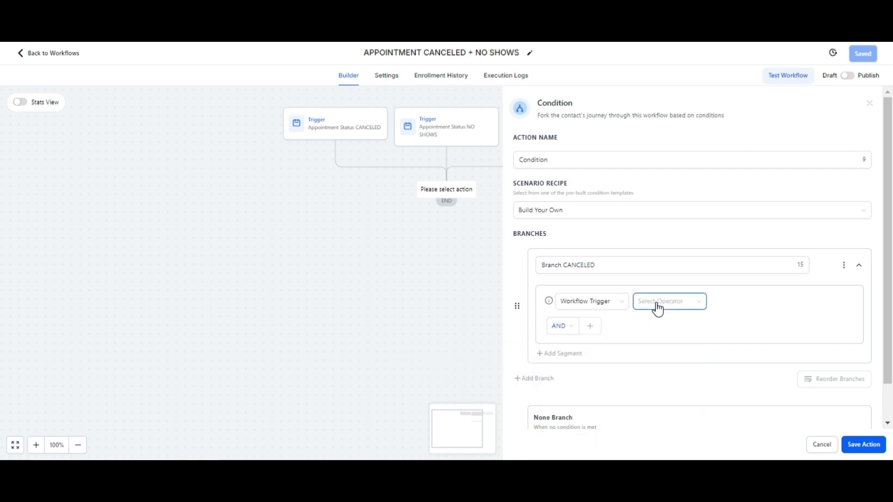
pyautogui.click(657, 307)
pyautogui.click(654, 319)
pyautogui.click(726, 307)
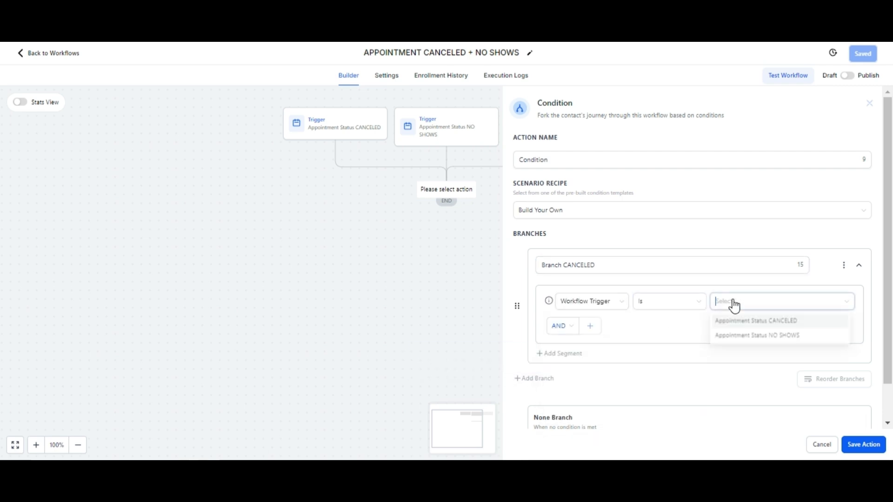
pyautogui.click(732, 320)
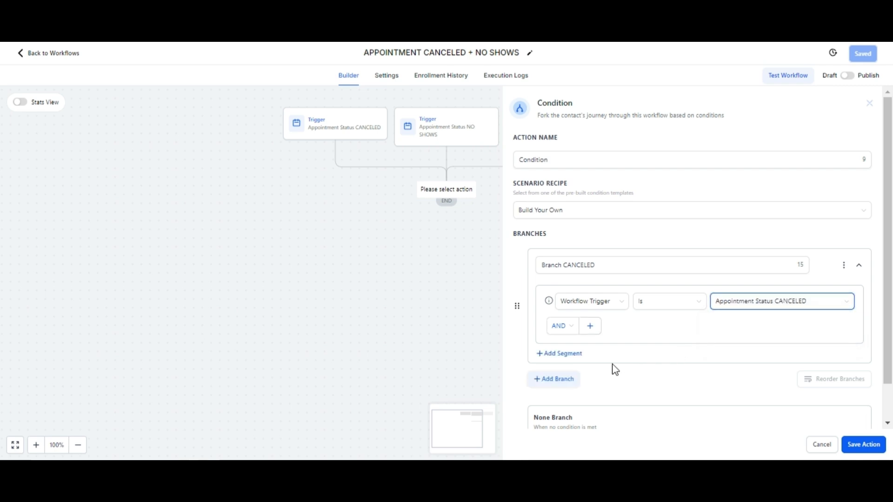
# - Add a second branch to the If / Else condition and name it "Branch NOS HOWS"
pyautogui.click(575, 382)
pyautogui.scroll(-2, 583, 382)
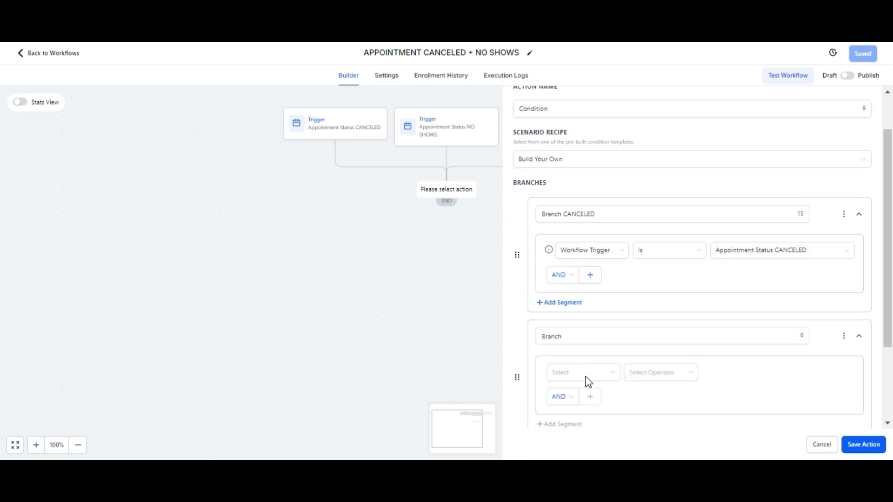
pyautogui.click(580, 321)
pyautogui.write('NO SHOWS')
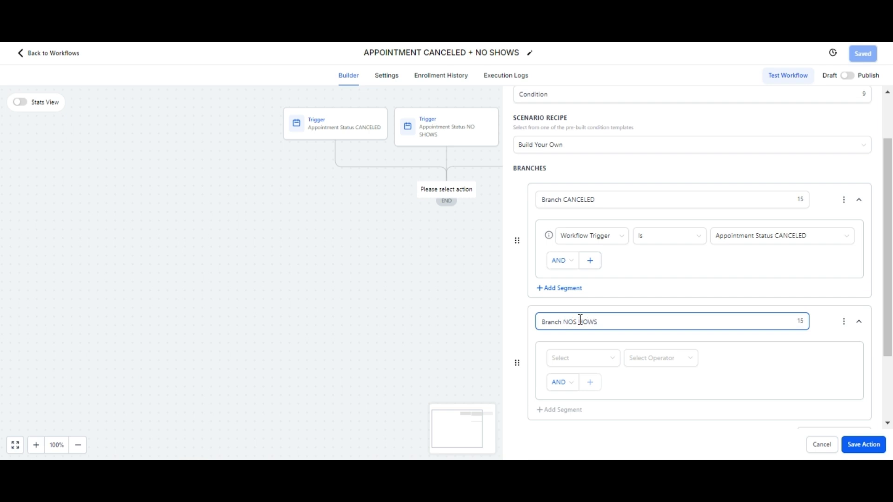
# - Set the second branch's condition to Workflow Trigger Is Appointment Status NO SHOWS and save the If / Else action
pyautogui.click(583, 359)
pyautogui.click(598, 312)
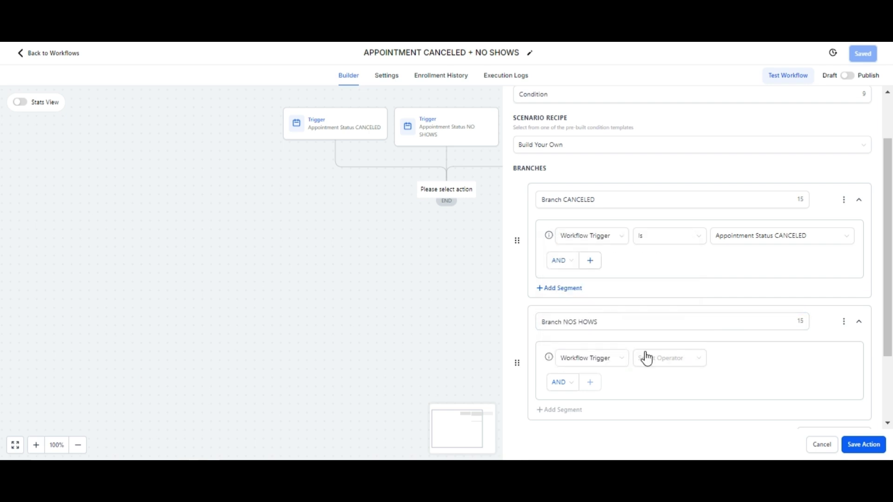
pyautogui.click(647, 358)
pyautogui.click(655, 378)
pyautogui.click(719, 362)
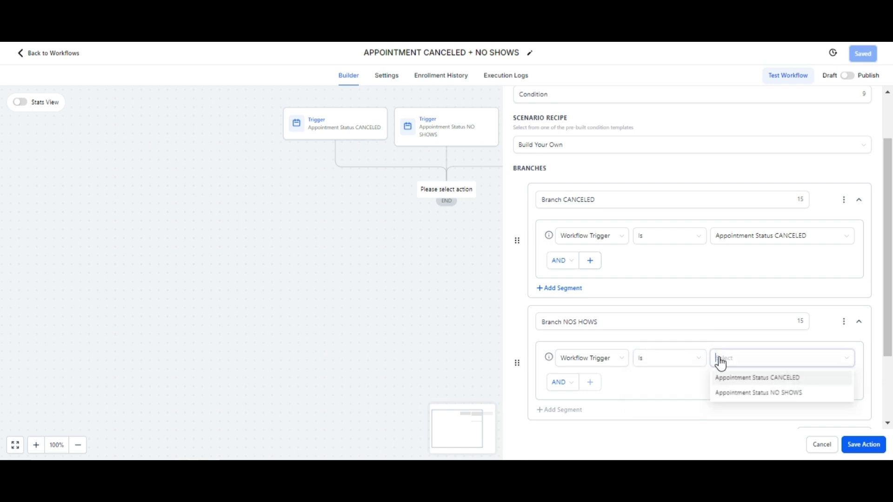
pyautogui.click(739, 392)
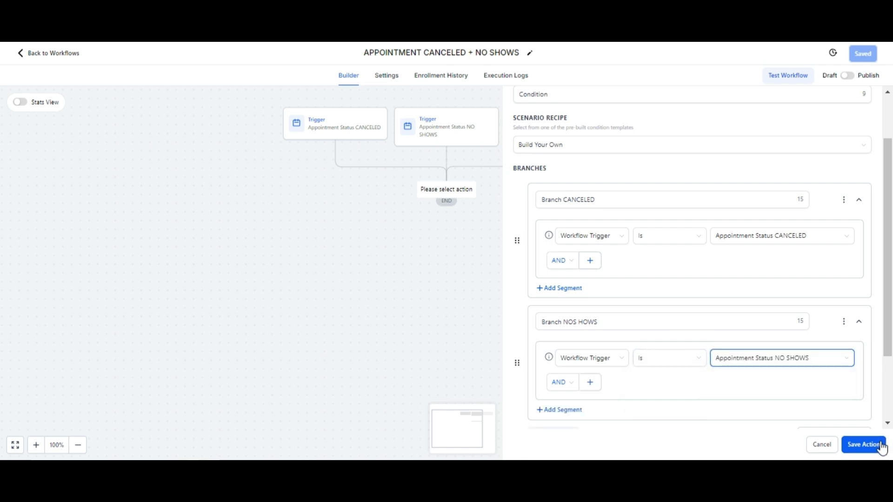
pyautogui.click(880, 445)
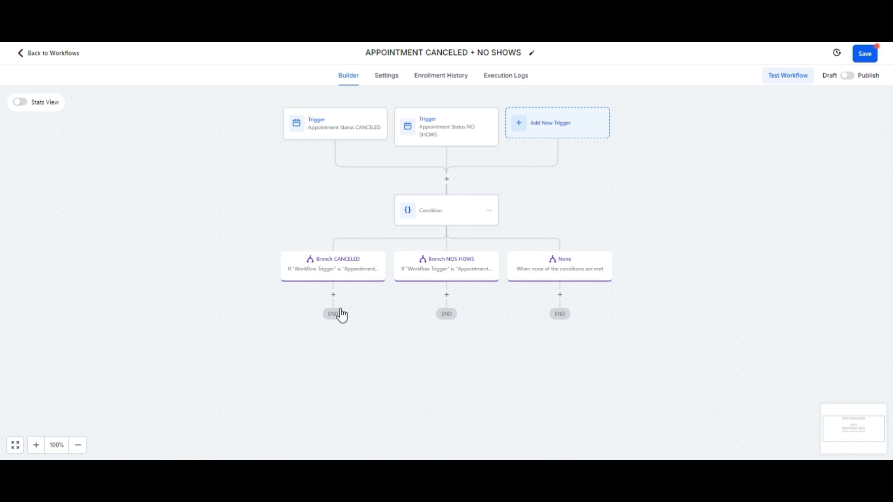
# - Add a Create/Update Opportunity action under Branch CANCELED
pyautogui.click(333, 295)
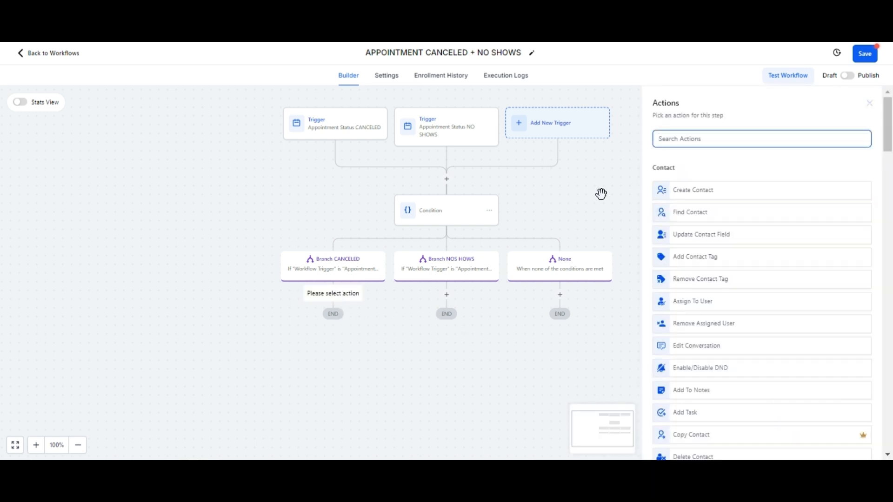
pyautogui.write('CREA')
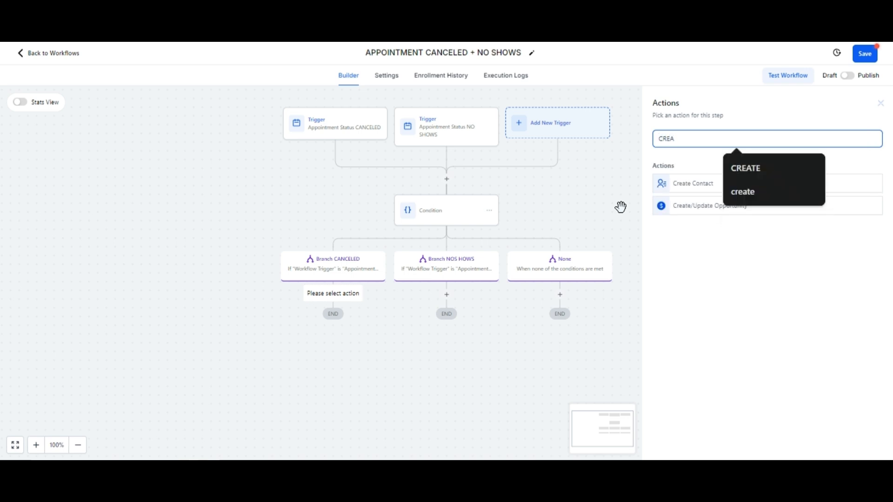
pyautogui.click(682, 205)
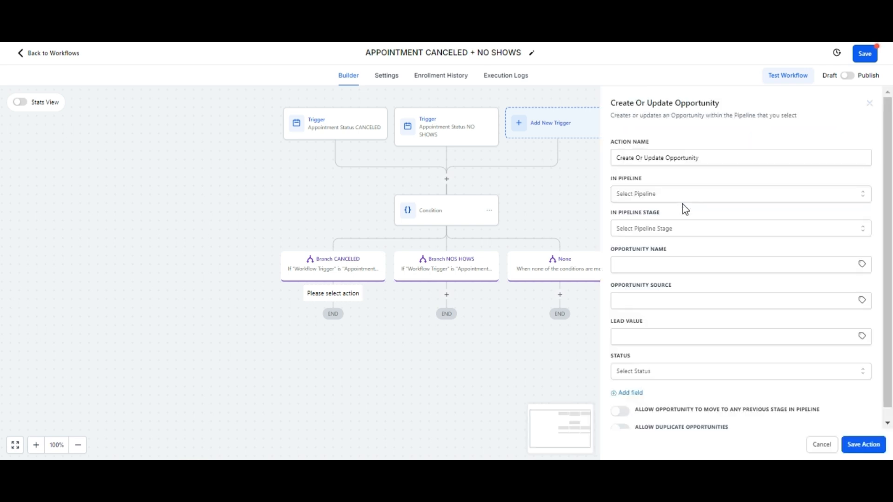
# - Set the opportunity to APPOINTMENT PIPELINE FOR FLOORING, stage CANCELED, with the contact's Full Name custom value as opportunity name
pyautogui.click(684, 194)
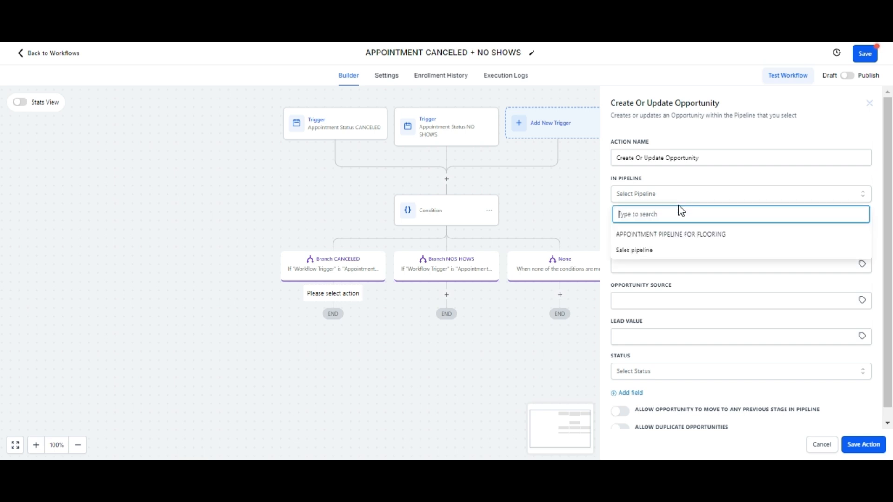
pyautogui.click(670, 235)
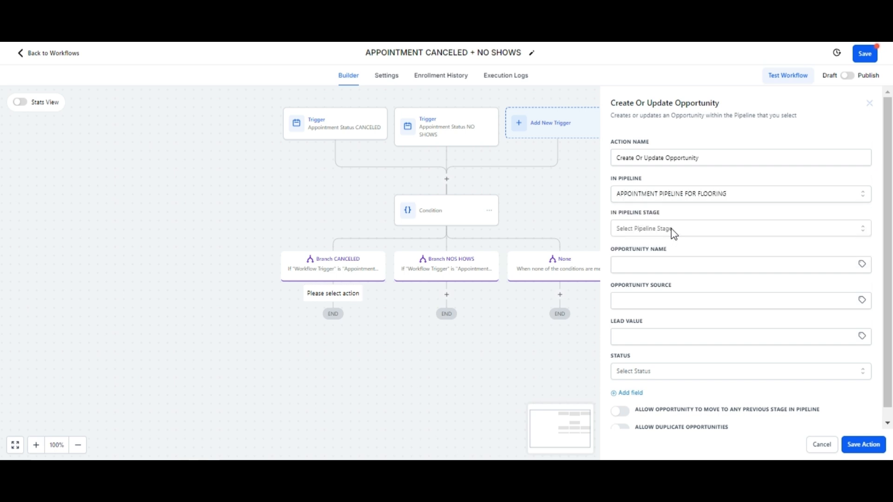
pyautogui.click(675, 230)
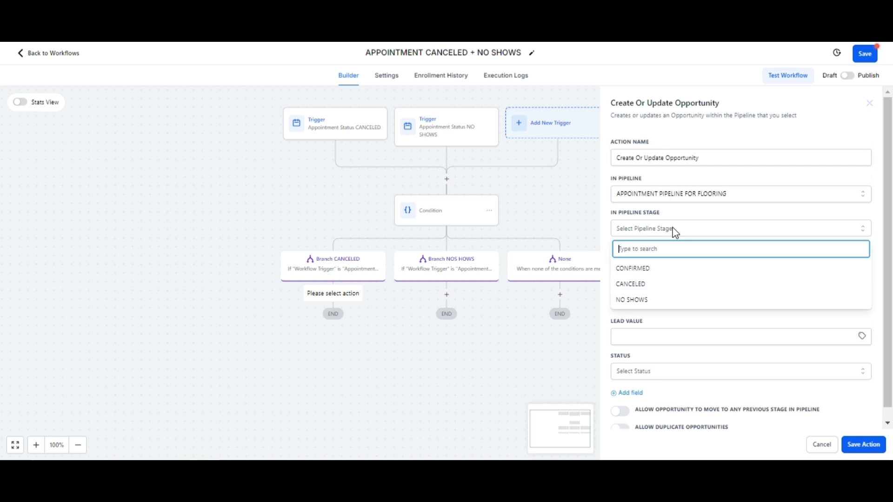
pyautogui.click(633, 284)
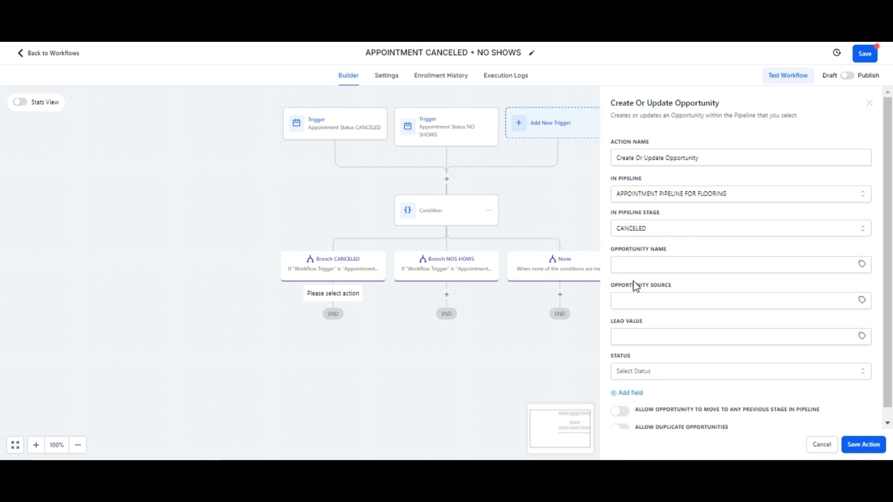
pyautogui.click(862, 264)
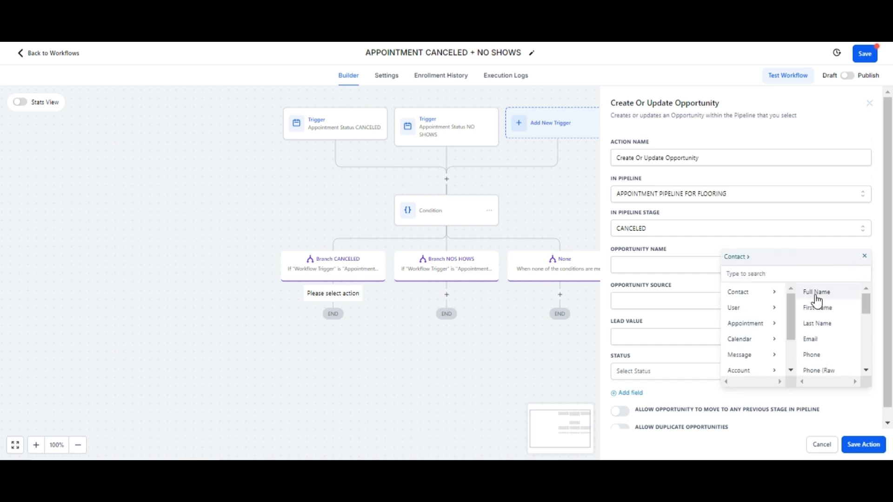
pyautogui.click(819, 296)
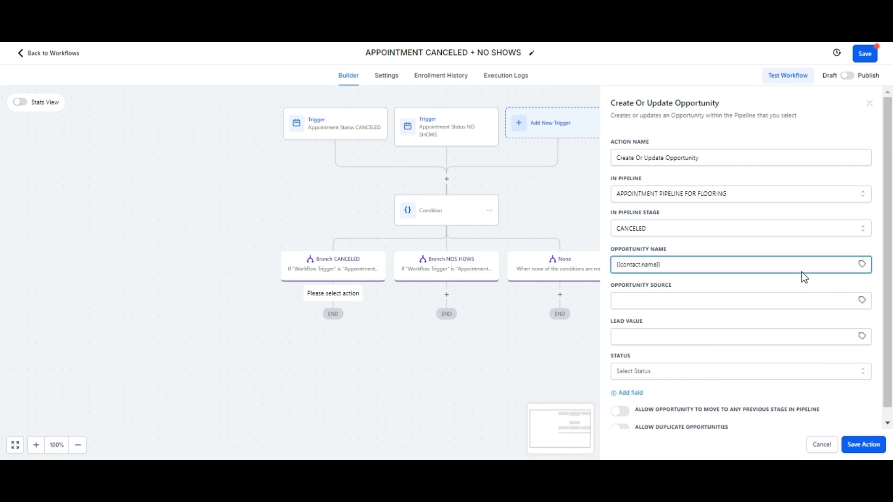
# - Rename the opportunity action as "UPDATE CANCELED APPOINTMENTS" and save it
pyautogui.click(722, 159)
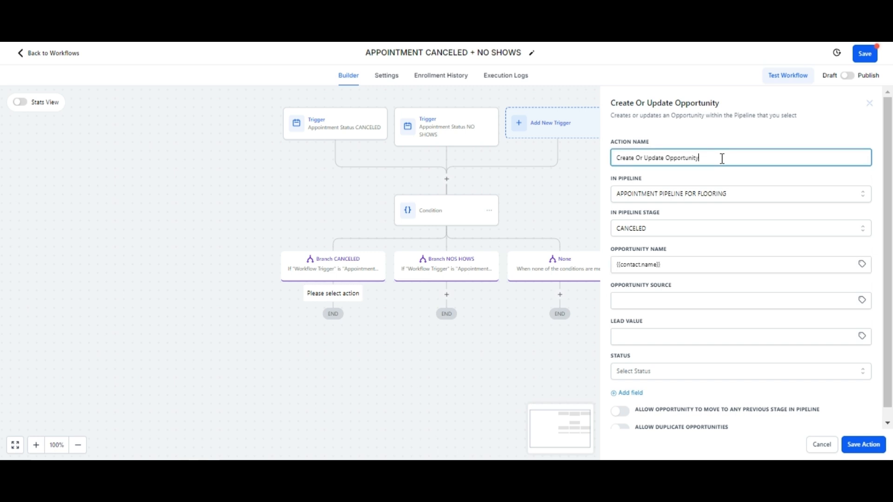
pyautogui.hotkey('ctrl', 'a')
pyautogui.press('BackSpace')
pyautogui.write('UPDATE CANCELED APPOINTMENRS')
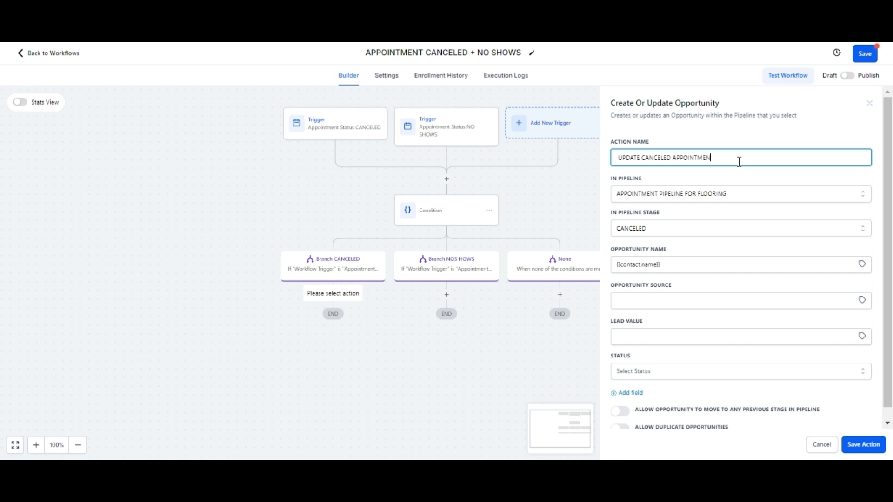
pyautogui.press('BackSpace')
pyautogui.press('BackSpace')
pyautogui.write('T')
pyautogui.click(866, 446)
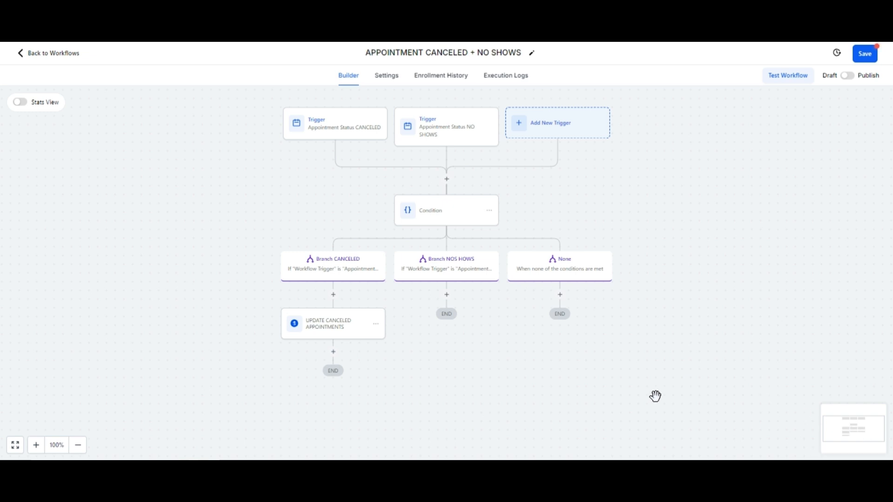
# - Add a Create/Update Opportunity action under Branch NOS HOWS
pyautogui.click(448, 296)
pyautogui.write('A')
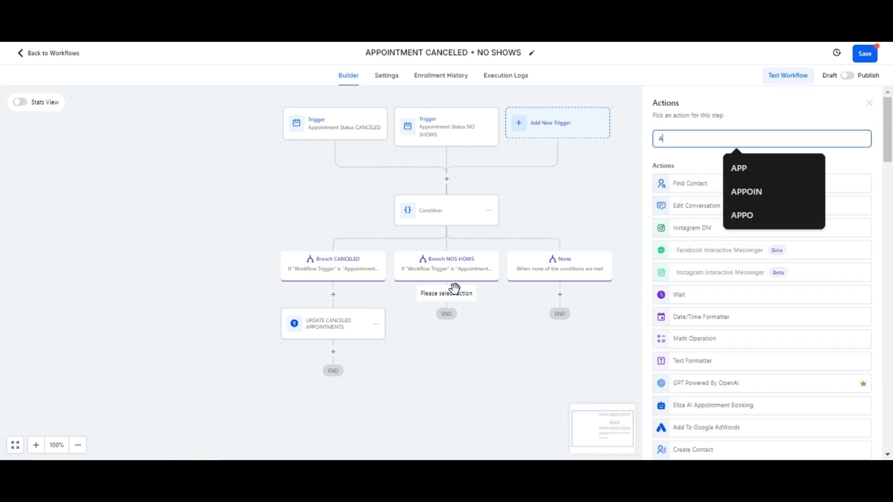
pyautogui.press('BackSpace')
pyautogui.write('CREA')
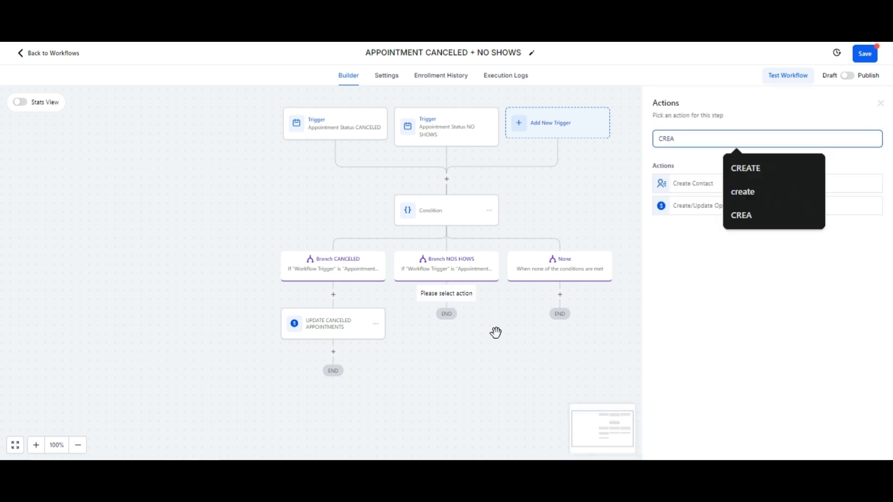
pyautogui.click(669, 208)
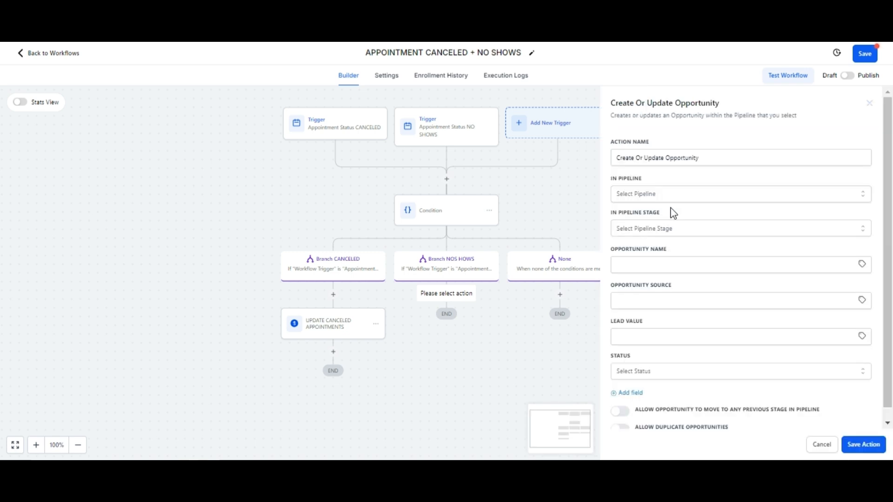
# - Set the opportunity to APPOINTMENT PIPELINE FOR FLOORING, stage NO SHOWS, with the contact's Full Name custom value as opportunity name
pyautogui.click(676, 194)
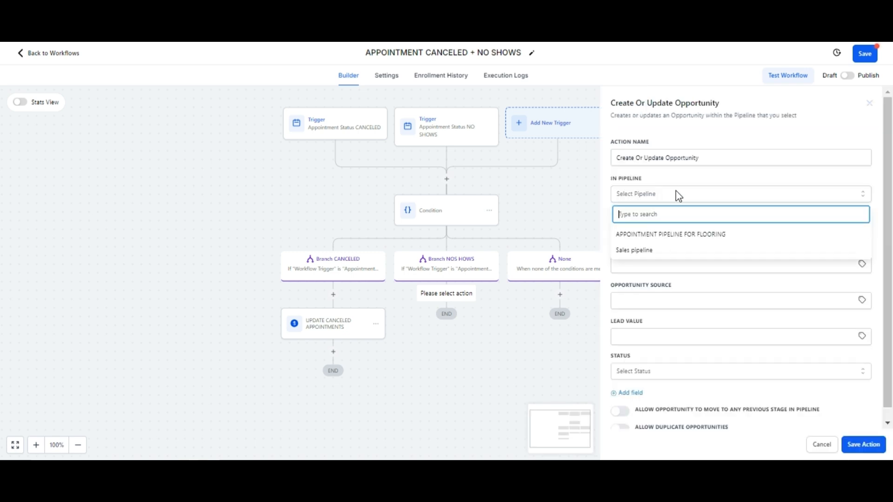
pyautogui.click(668, 233)
pyautogui.click(683, 228)
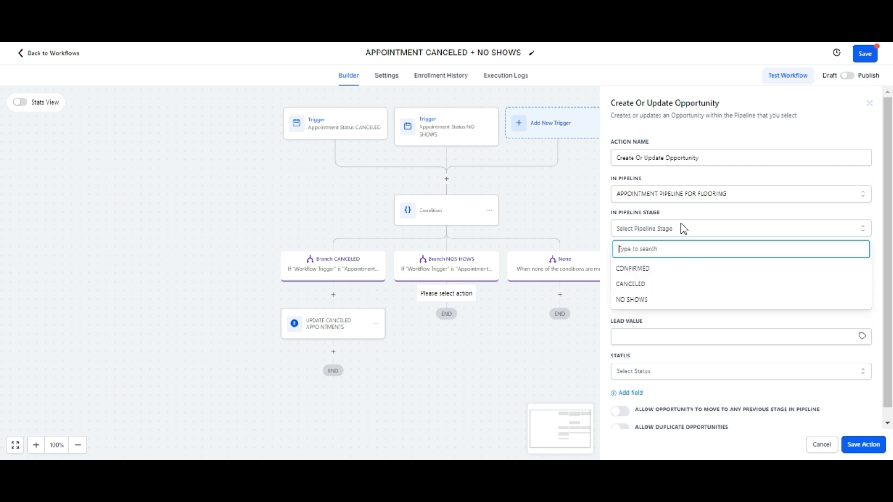
pyautogui.click(648, 302)
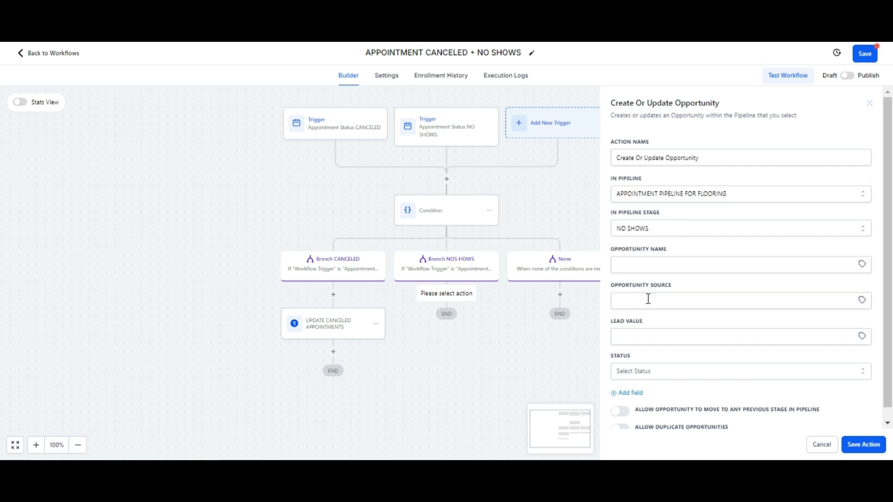
pyautogui.click(863, 265)
pyautogui.click(846, 292)
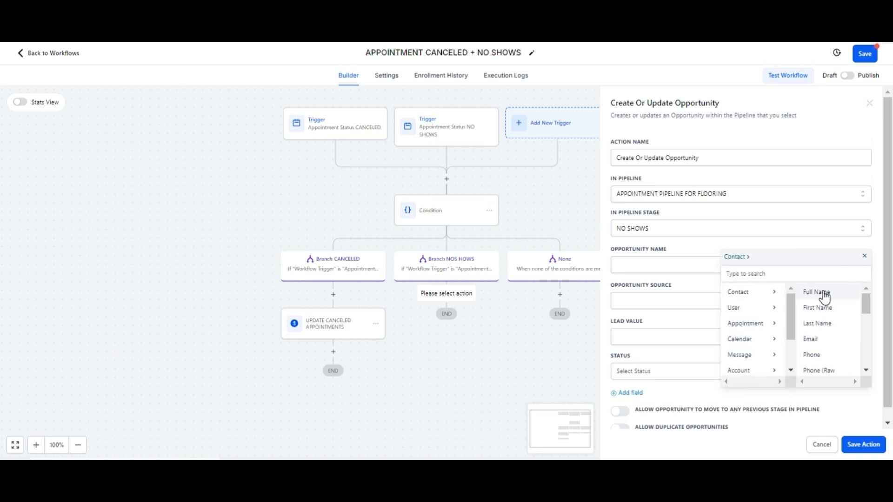
pyautogui.click(824, 294)
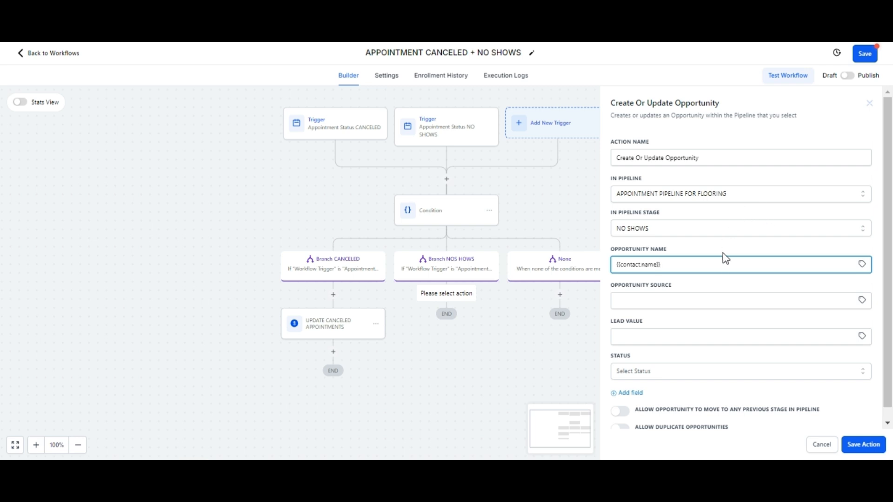
# - Rename the opportunity action as "UPDATE NO SHOWS" and save it
pyautogui.tripleClick(717, 158)
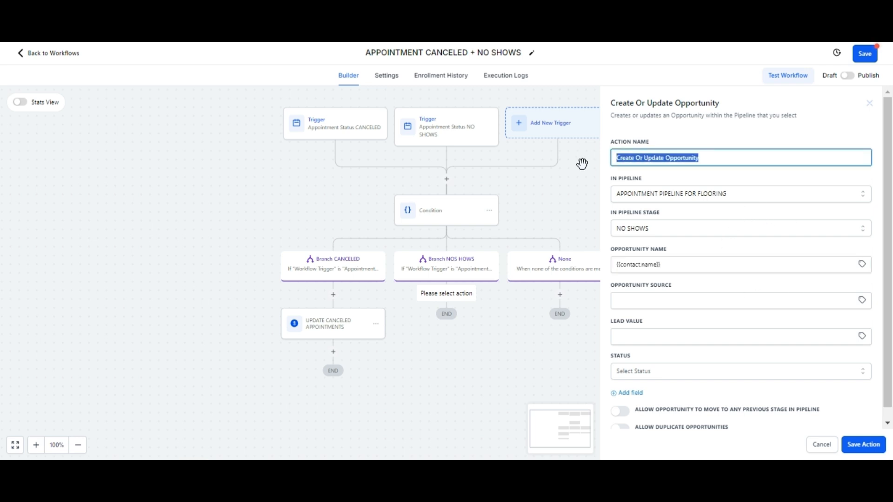
pyautogui.press('BackSpace')
pyautogui.write('UPDA')
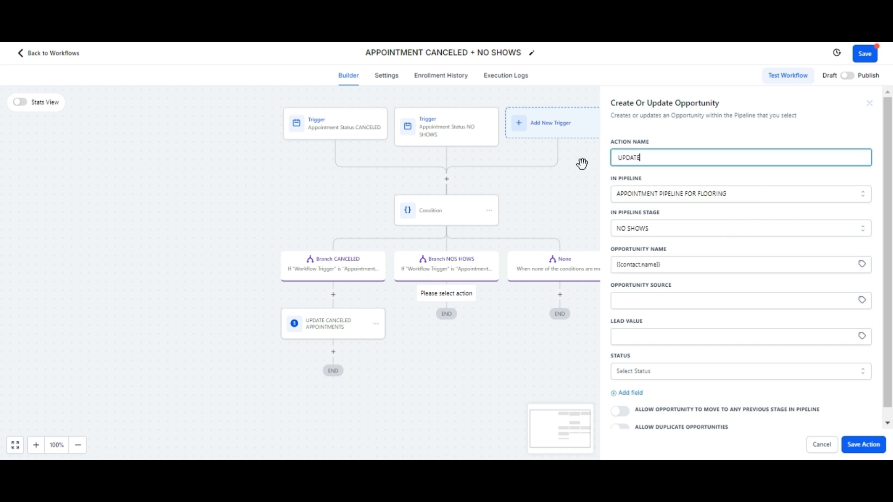
pyautogui.write('TE NO SHOWS')
pyautogui.click(867, 445)
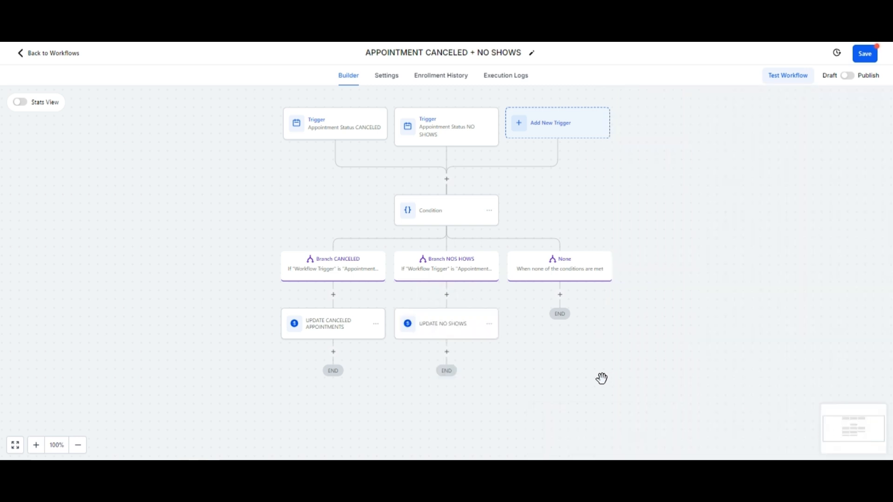
# - Save and publish the APPOINTMENT CANCELED + NO SHOWS workflow and return to the workflow list
pyautogui.click(865, 53)
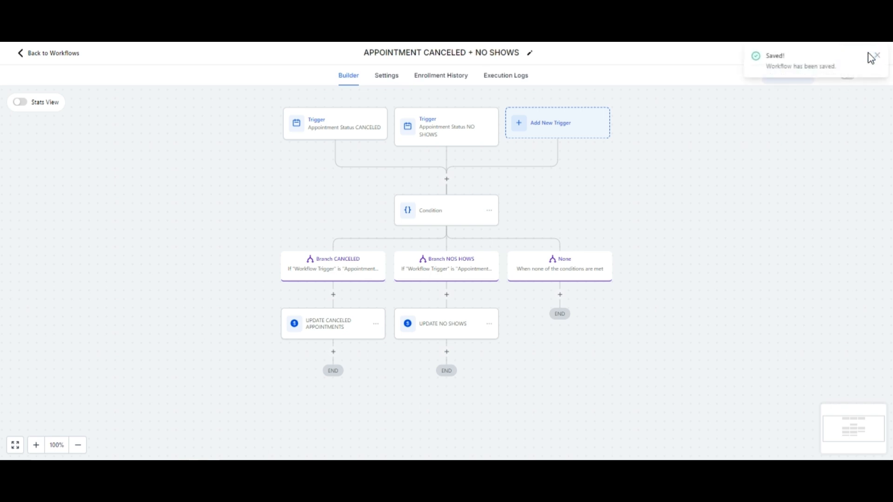
pyautogui.click(877, 54)
pyautogui.click(849, 76)
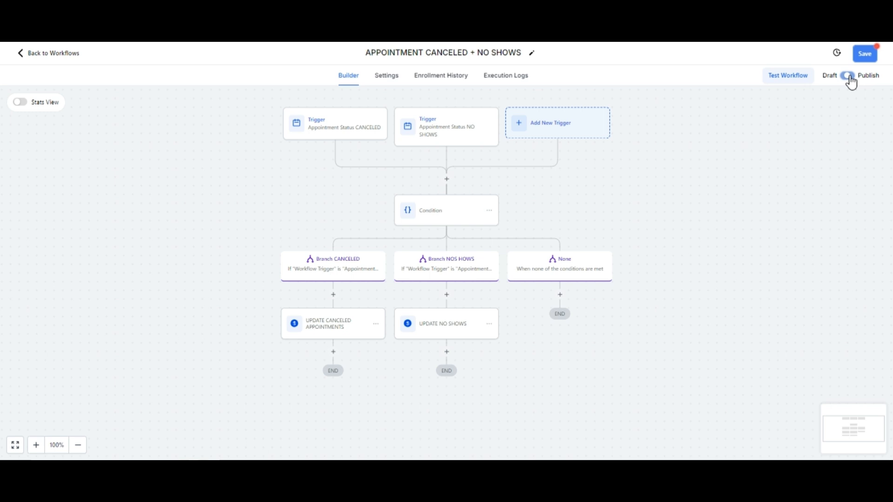
pyautogui.click(870, 55)
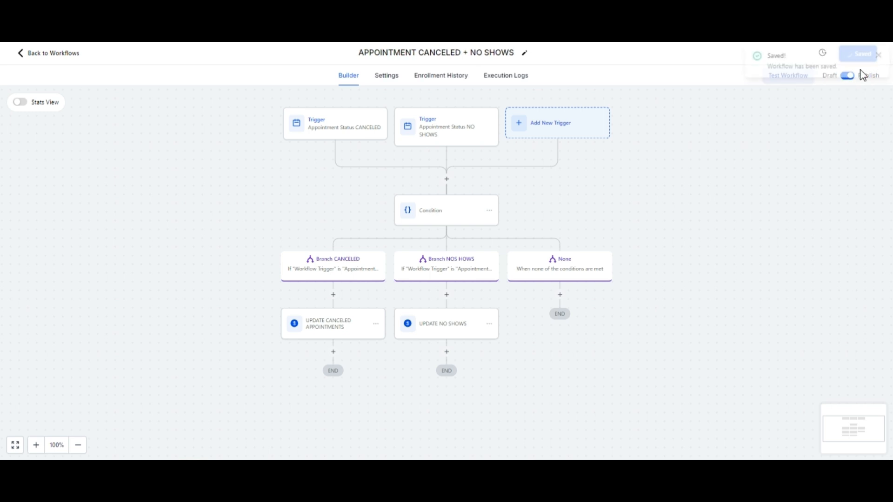
pyautogui.click(877, 56)
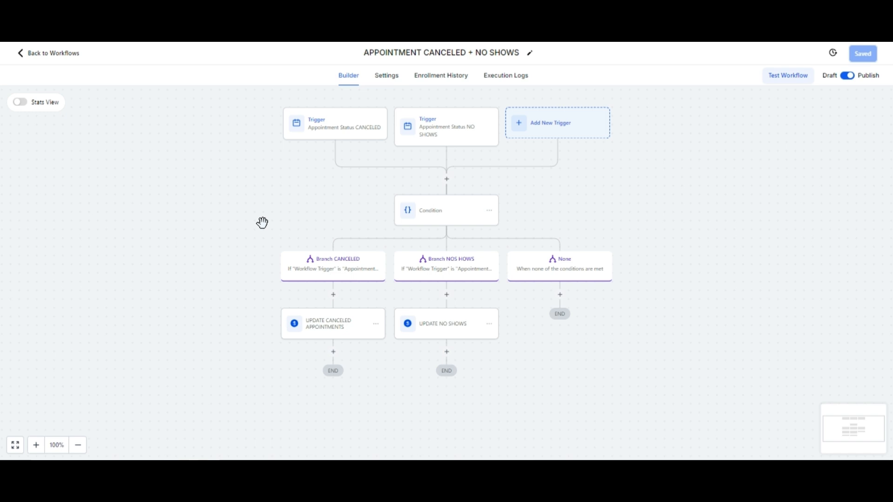
pyautogui.click(27, 61)
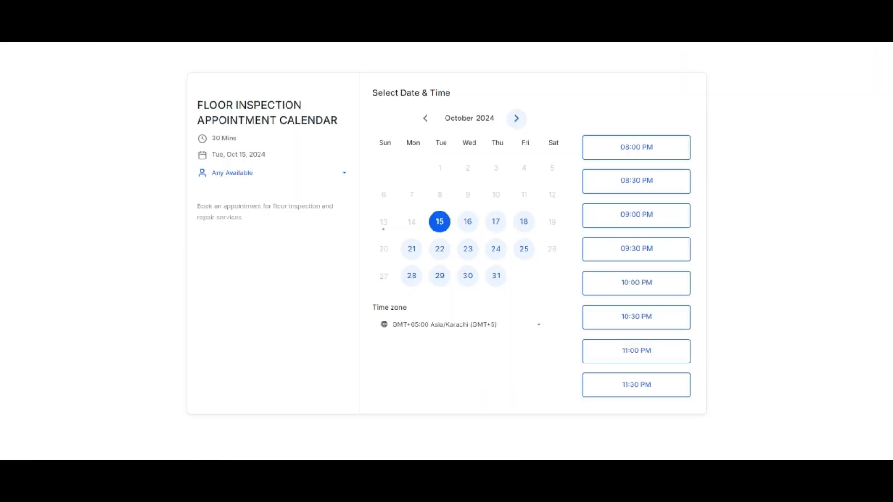
# - On the floor inspection booking page, set the time zone to GMT-07:00 America/Dawson and select October 16, 2024 at 10:30 AM
pyautogui.click(415, 324)
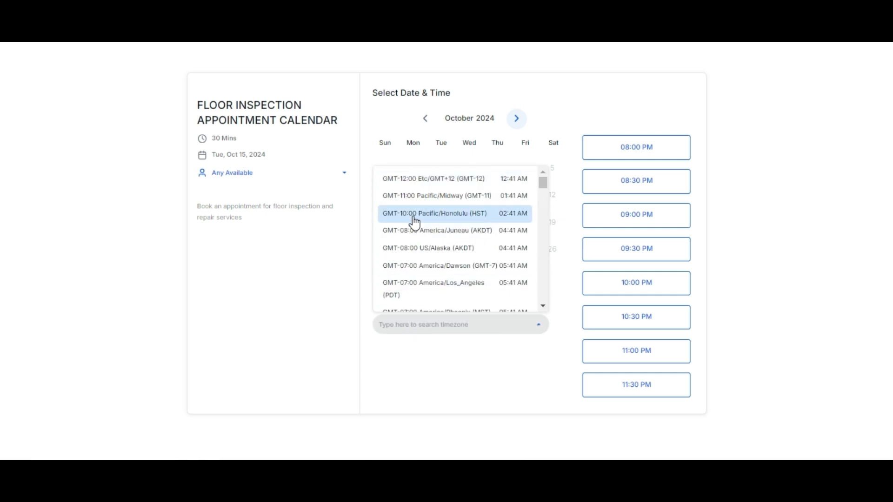
pyautogui.click(425, 265)
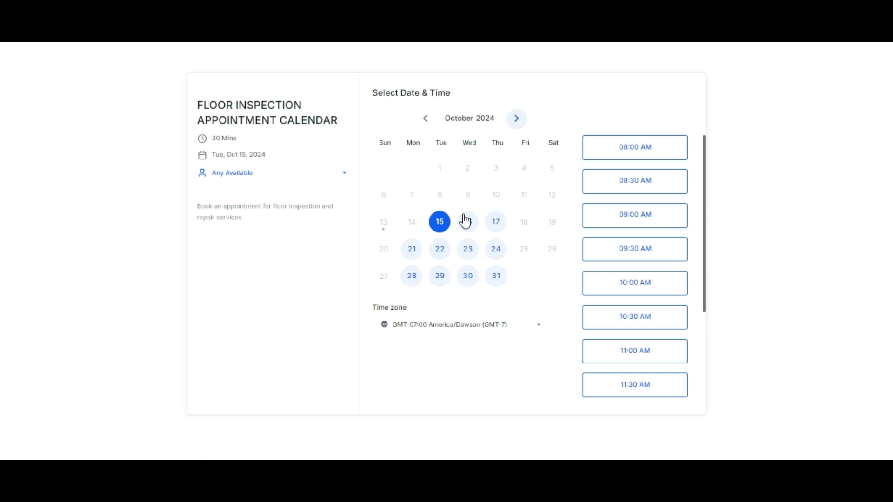
pyautogui.click(466, 227)
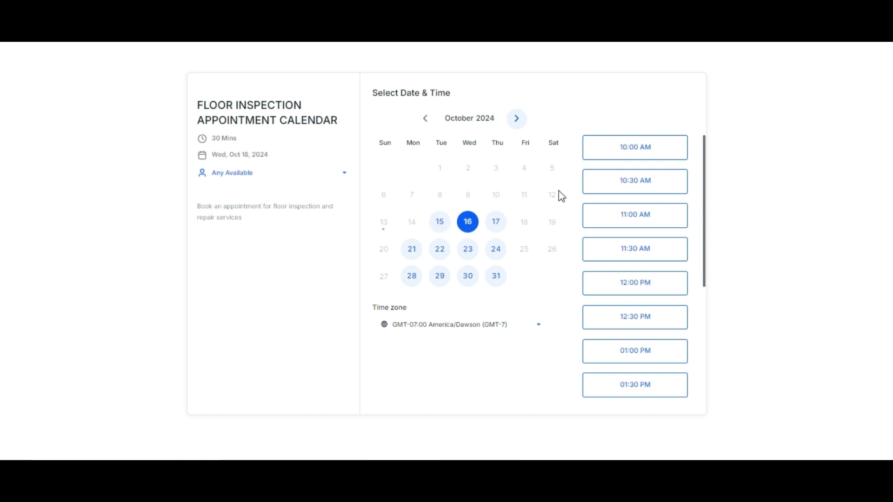
pyautogui.click(646, 190)
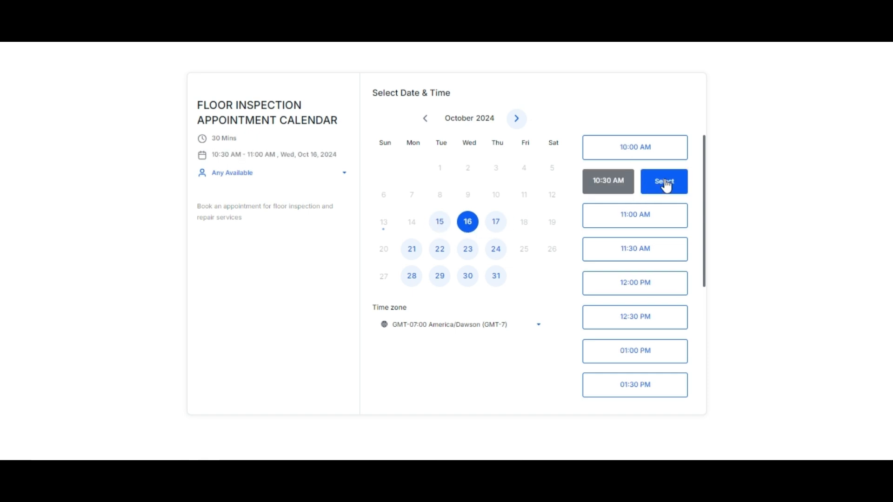
pyautogui.click(665, 185)
# - Fill in the customer's full name, email and phone, describe the service needed as "floor inspection", and book the appointment
pyautogui.click(423, 141)
pyautogui.write('Joh')
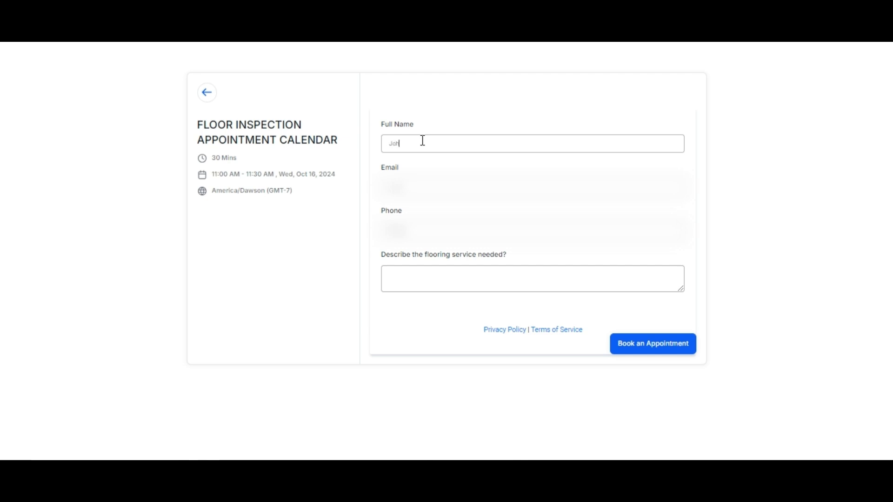
pyautogui.write('n Doe')
pyautogui.click(413, 278)
pyautogui.write('floor inspection')
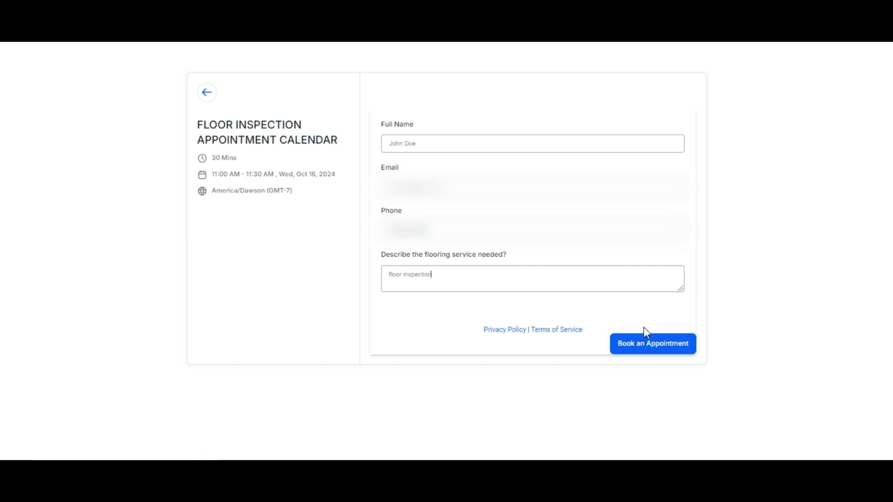
pyautogui.click(650, 343)
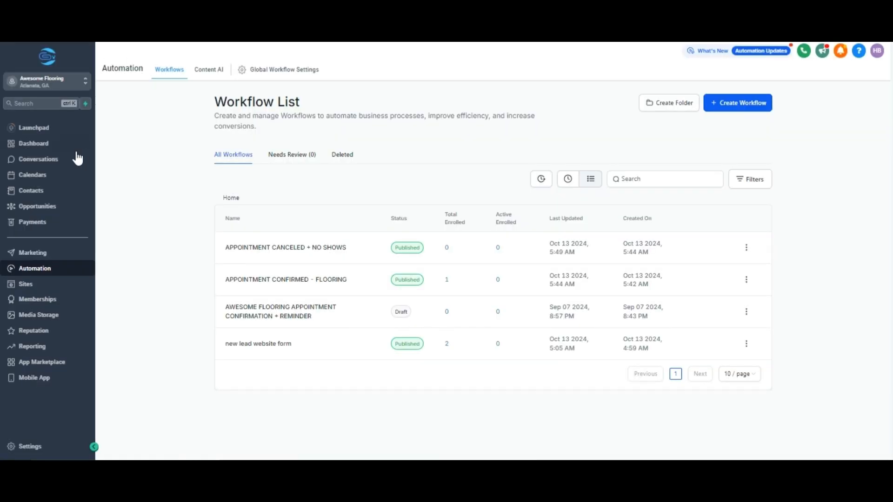
# - Open the contact behind the opportunity in the appointment pipeline's CONFIRMED stage and display the contact's appointments
pyautogui.click(59, 206)
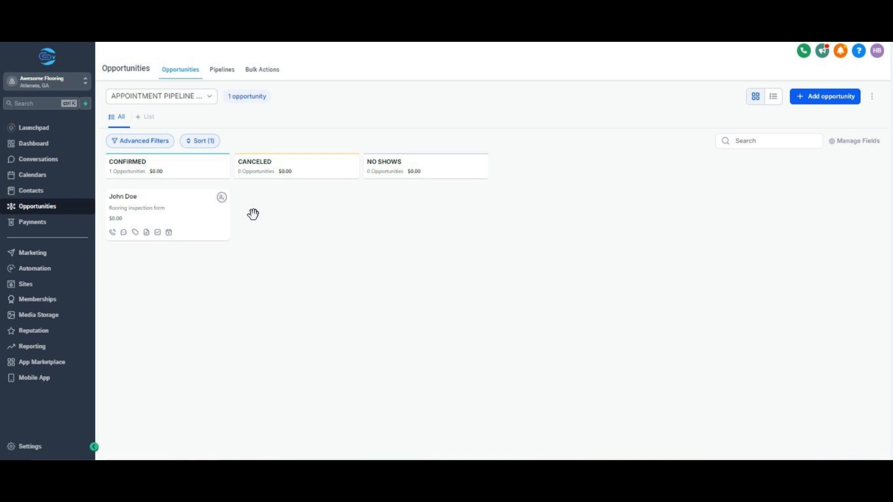
pyautogui.click(134, 200)
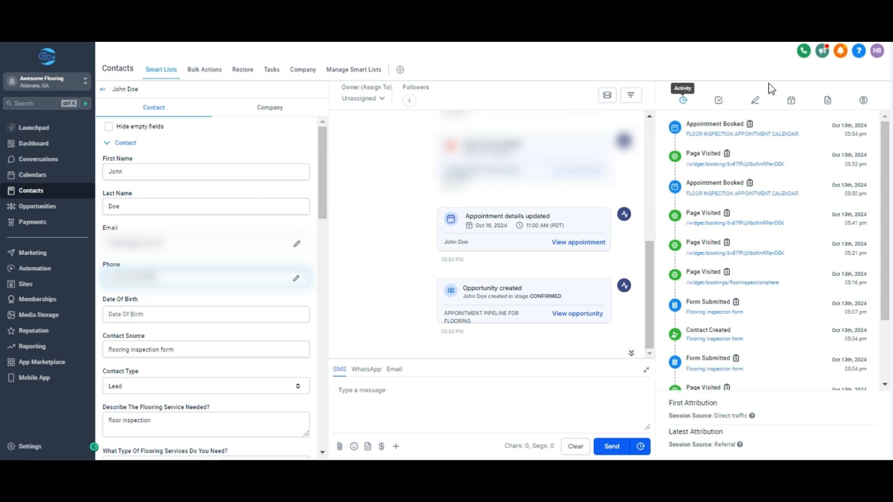
pyautogui.click(791, 102)
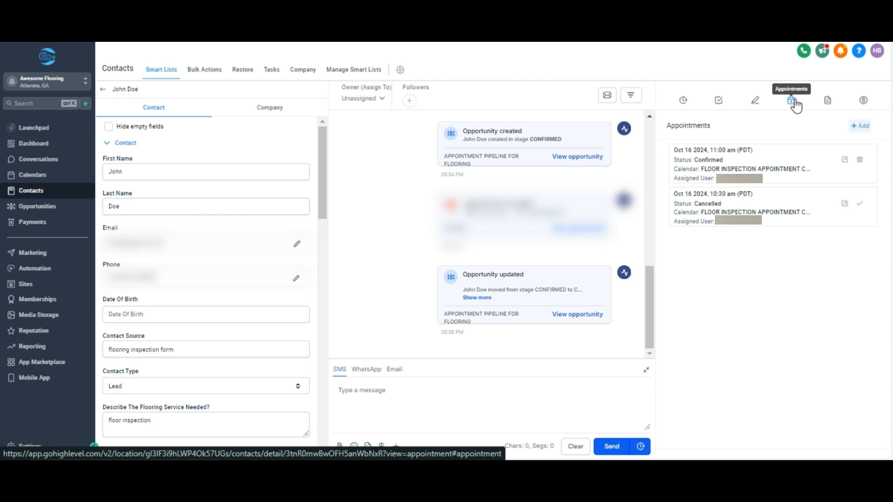
# - Set the status of the contact's October 16, 2024 11:00 AM floor inspection appointment to No Show and save it
pyautogui.click(844, 160)
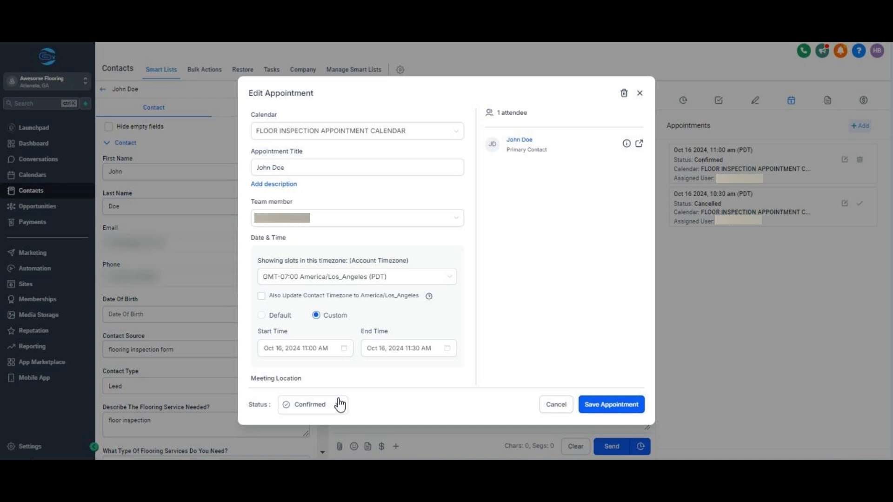
pyautogui.click(333, 405)
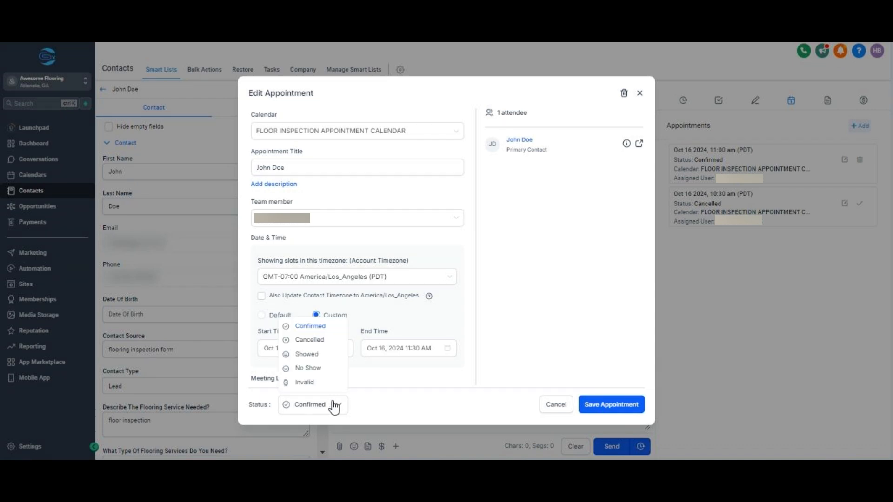
pyautogui.click(309, 368)
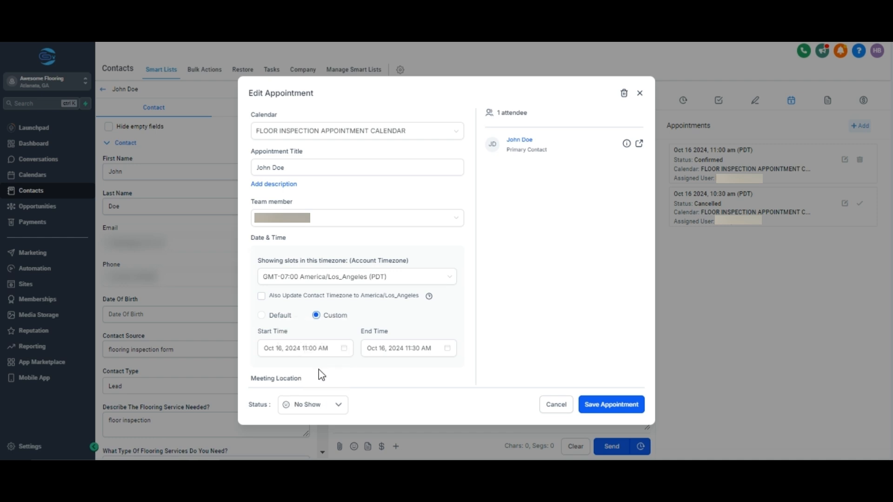
pyautogui.click(610, 409)
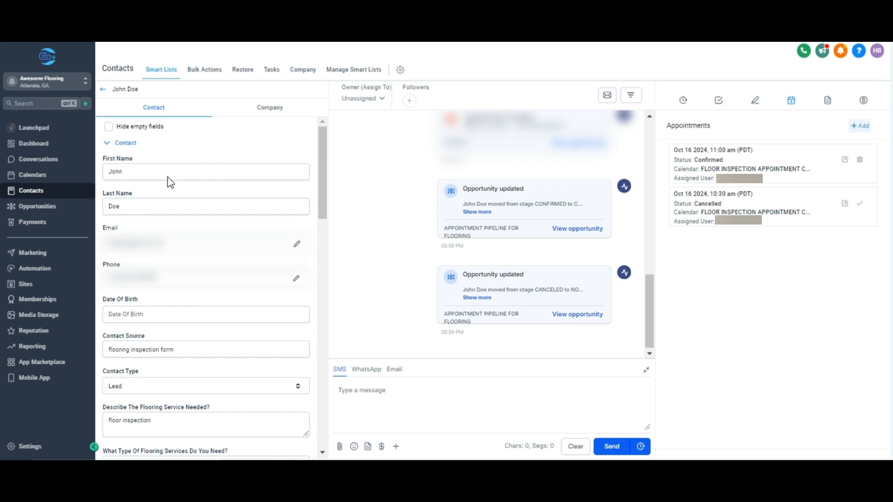
# - Return to the appointment pipeline board and manually move the opportunity from NO SHOWS to CANCELED and back to NO SHOWS
pyautogui.click(103, 90)
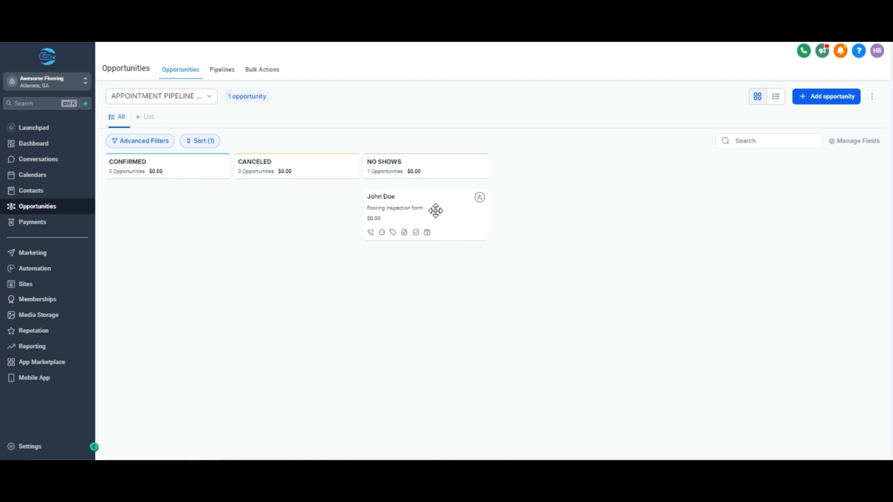
pyautogui.moveTo(435, 211); pyautogui.dragTo(302, 215)
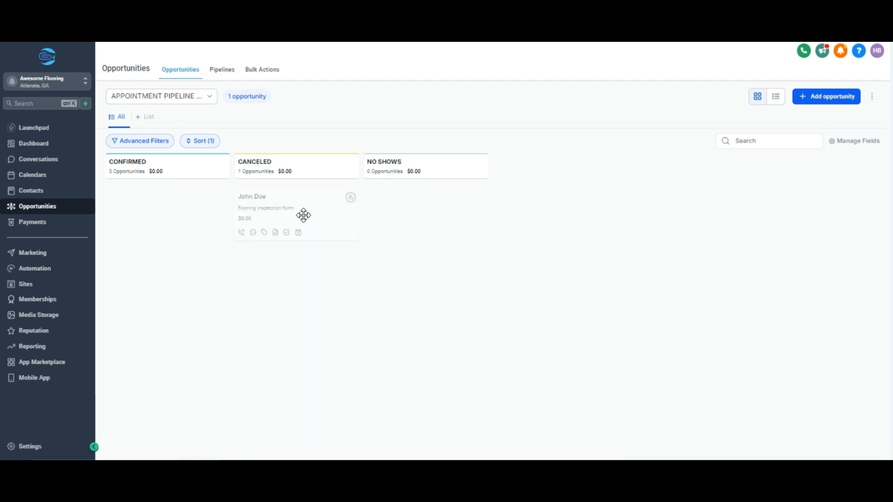
pyautogui.moveTo(247, 206); pyautogui.dragTo(440, 207)
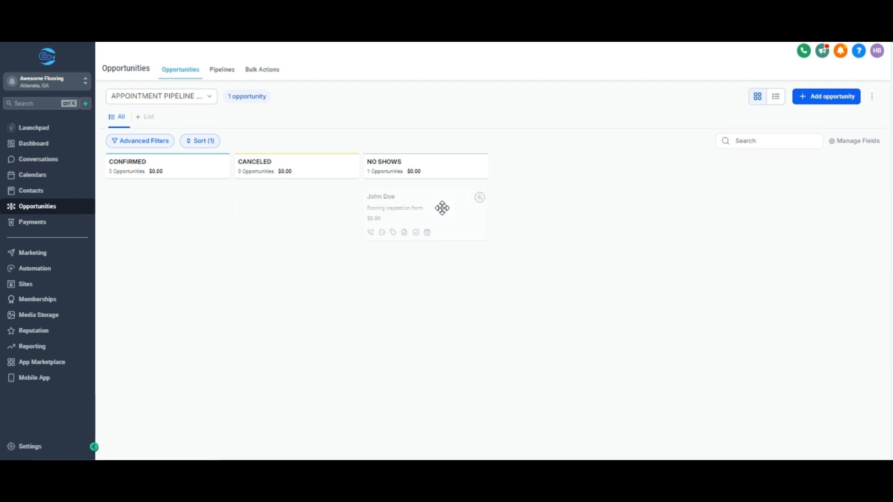